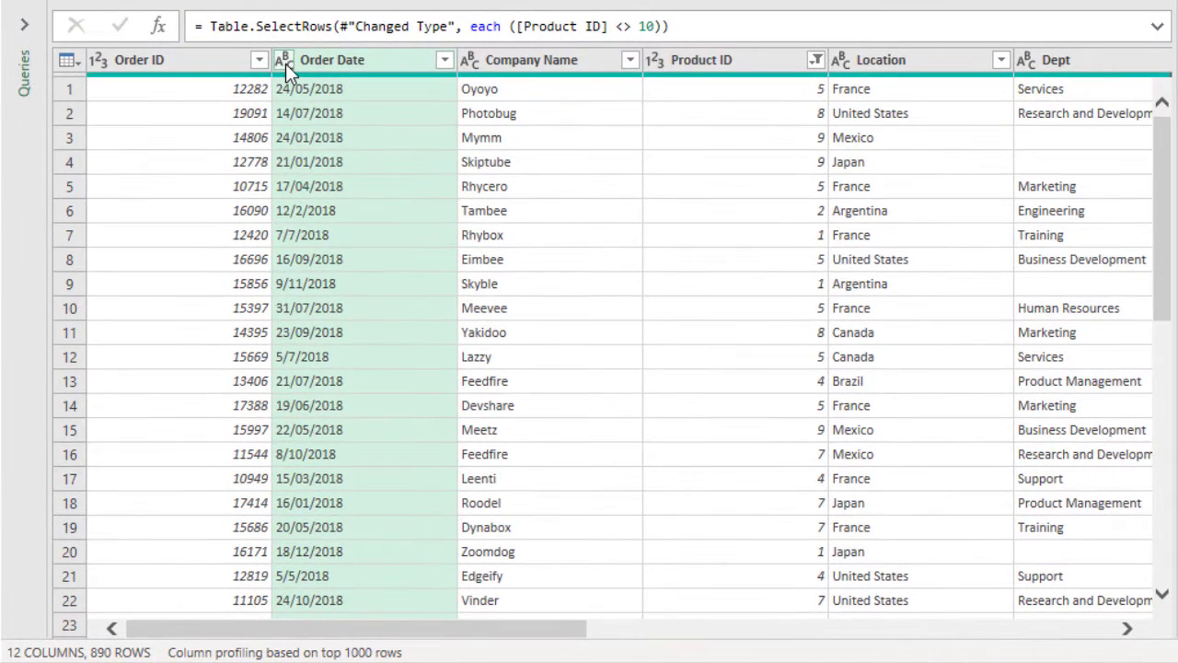
# - Set up a locale-based type change for the Order Date column with data type Date and locale English (United States)
pyautogui.click(233, 174)
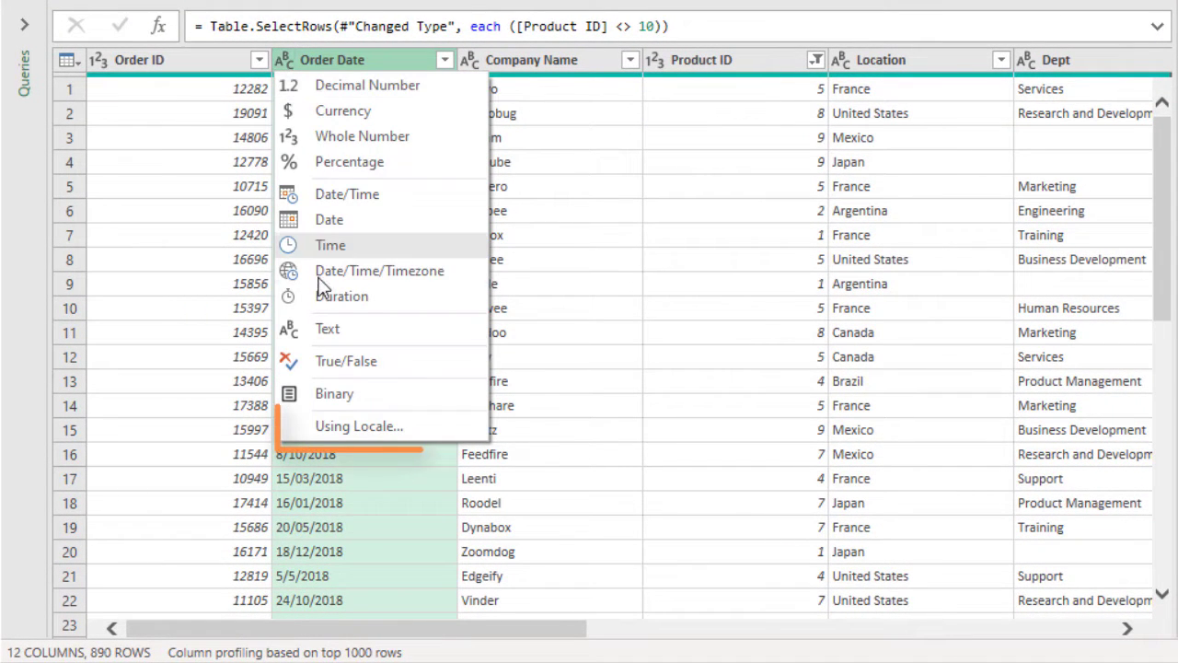
pyautogui.click(326, 429)
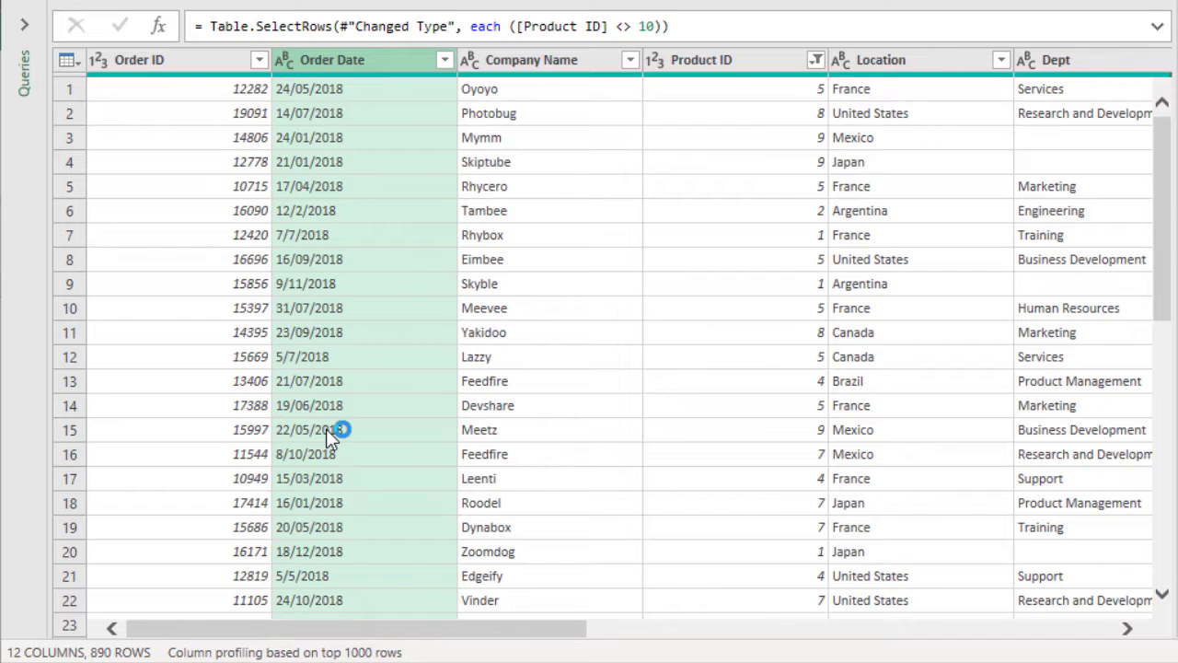
pyautogui.moveTo(286, 289); pyautogui.dragTo(526, 174)
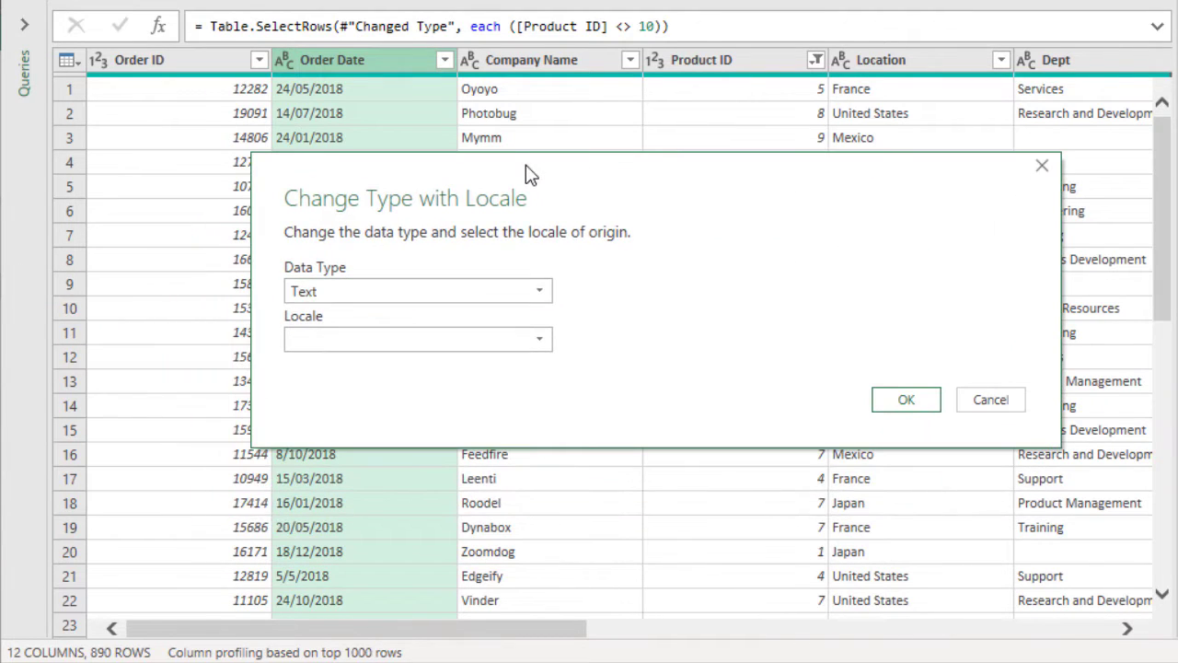
pyautogui.click(339, 290)
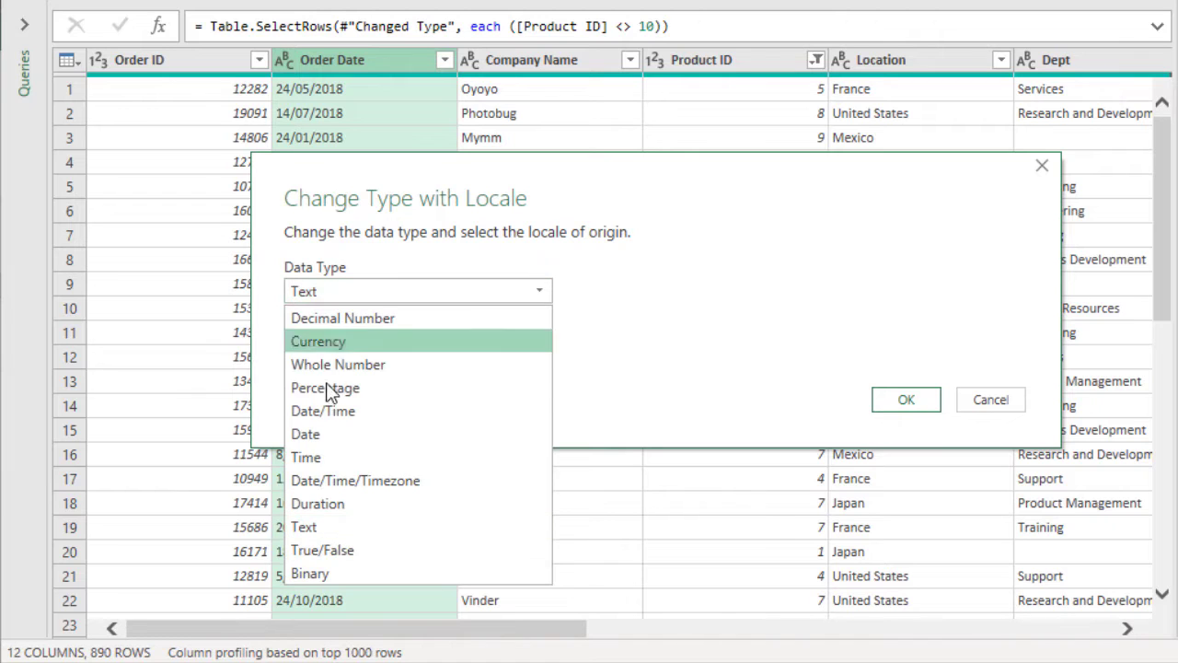
pyautogui.click(313, 440)
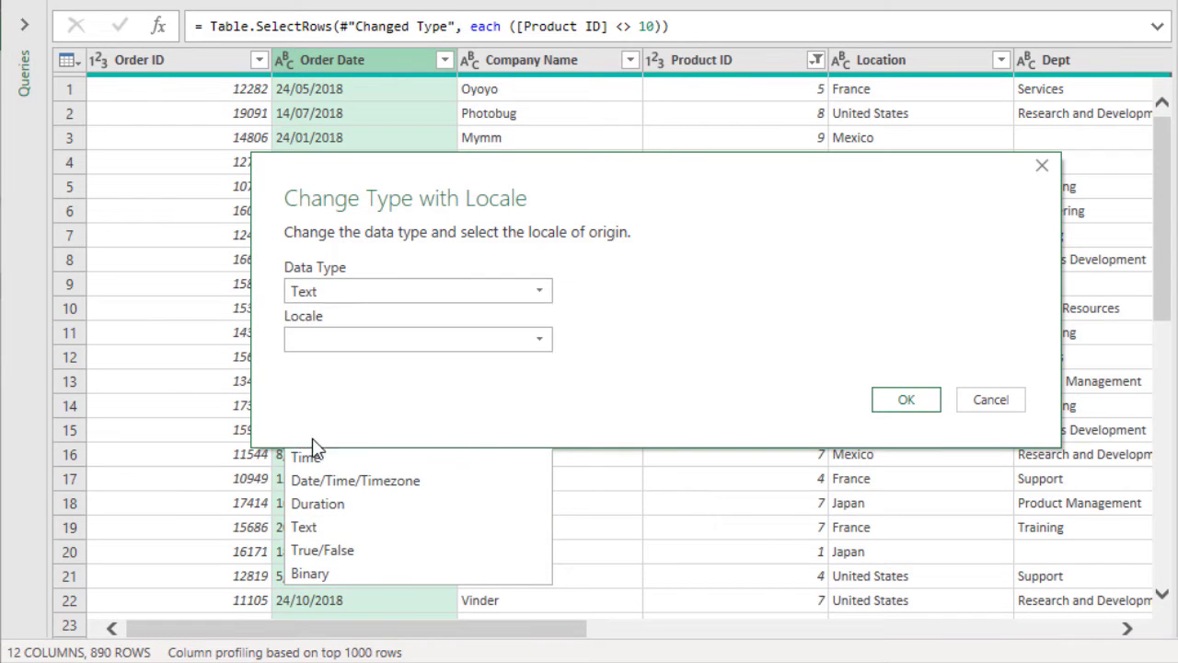
pyautogui.click(319, 343)
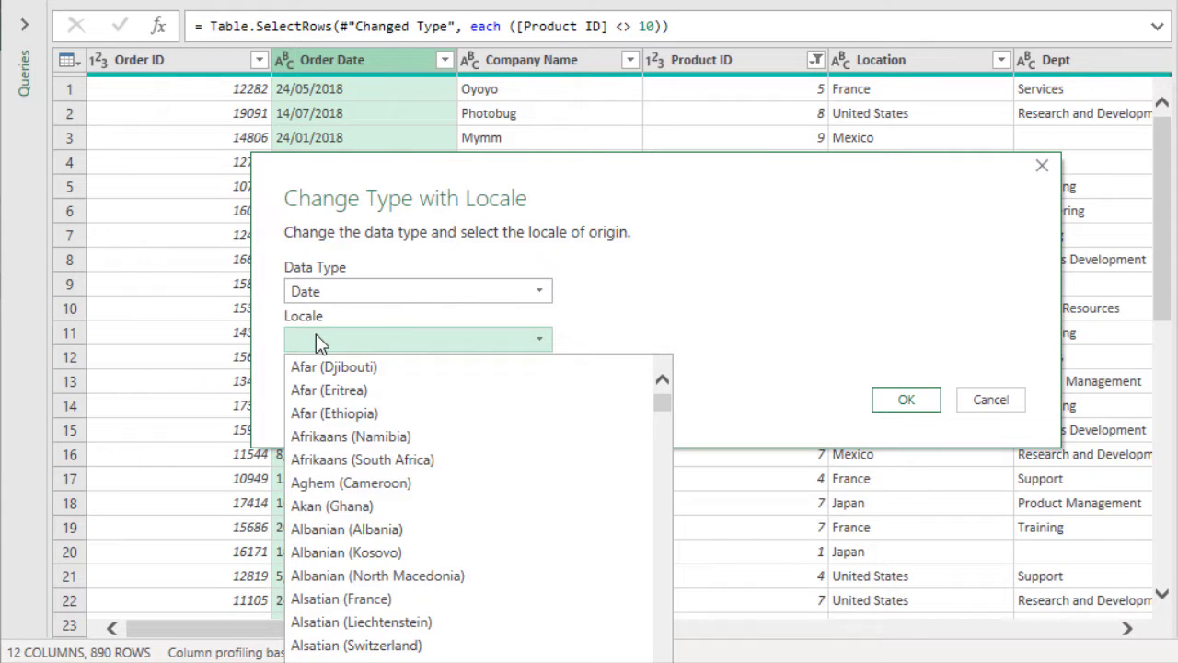
pyautogui.moveTo(662, 403); pyautogui.dragTo(652, 536)
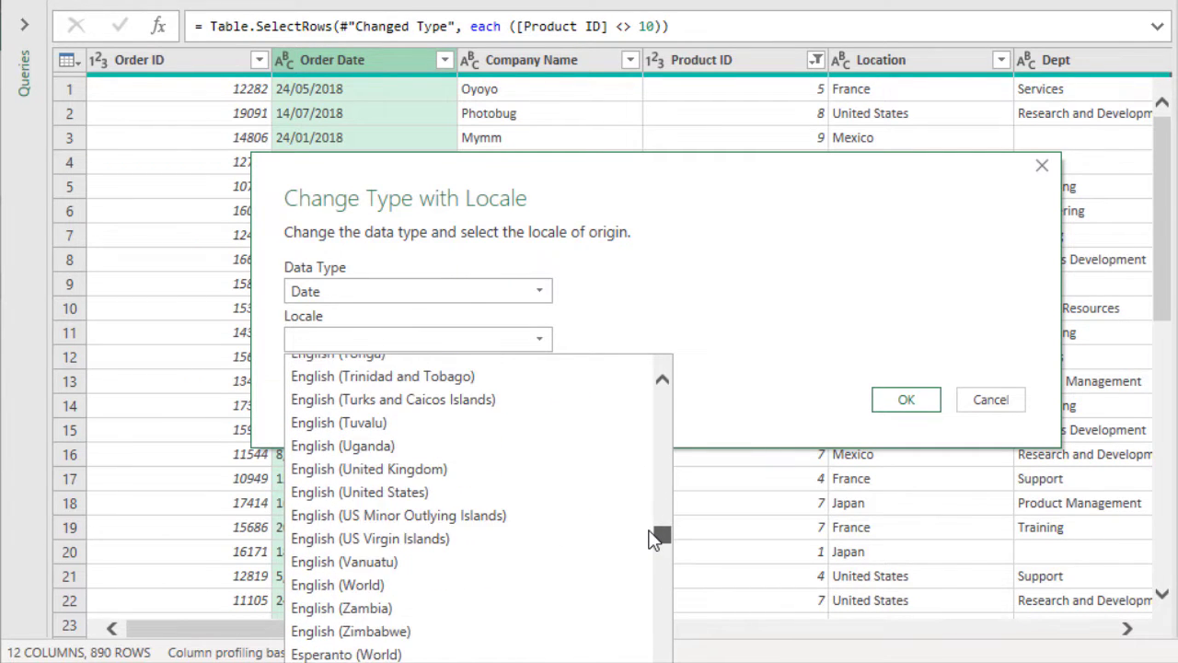
pyautogui.click(352, 495)
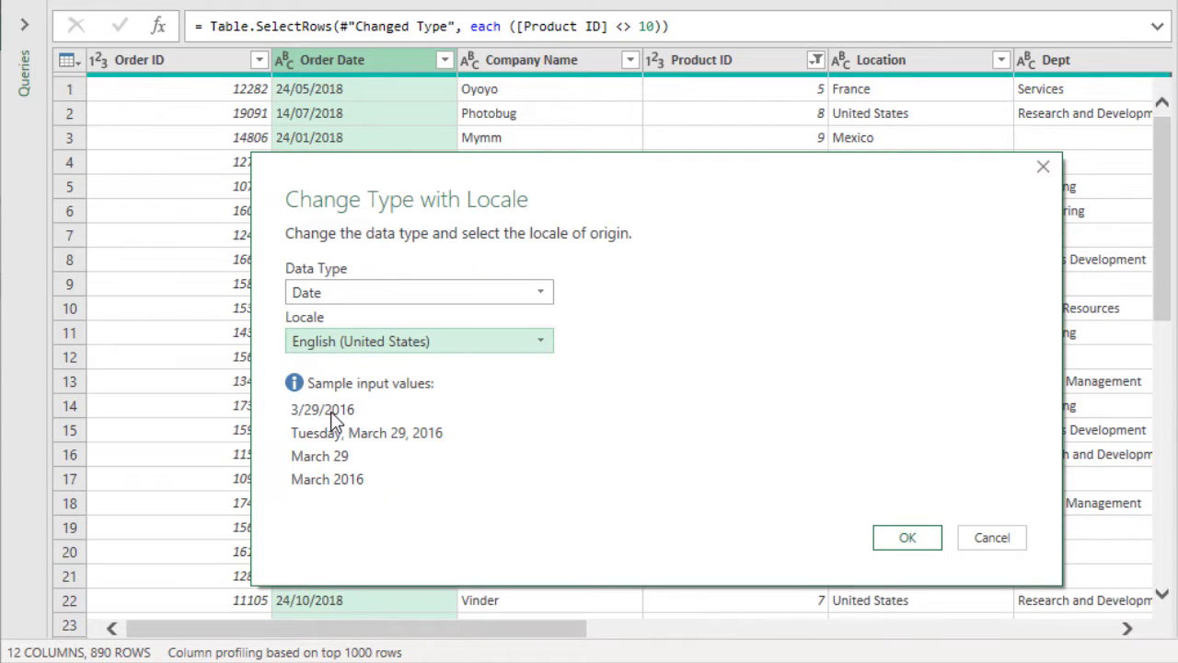
# - Switch the type conversion's locale to English (United Kingdom) and apply it to the Order Date column
pyautogui.click(350, 344)
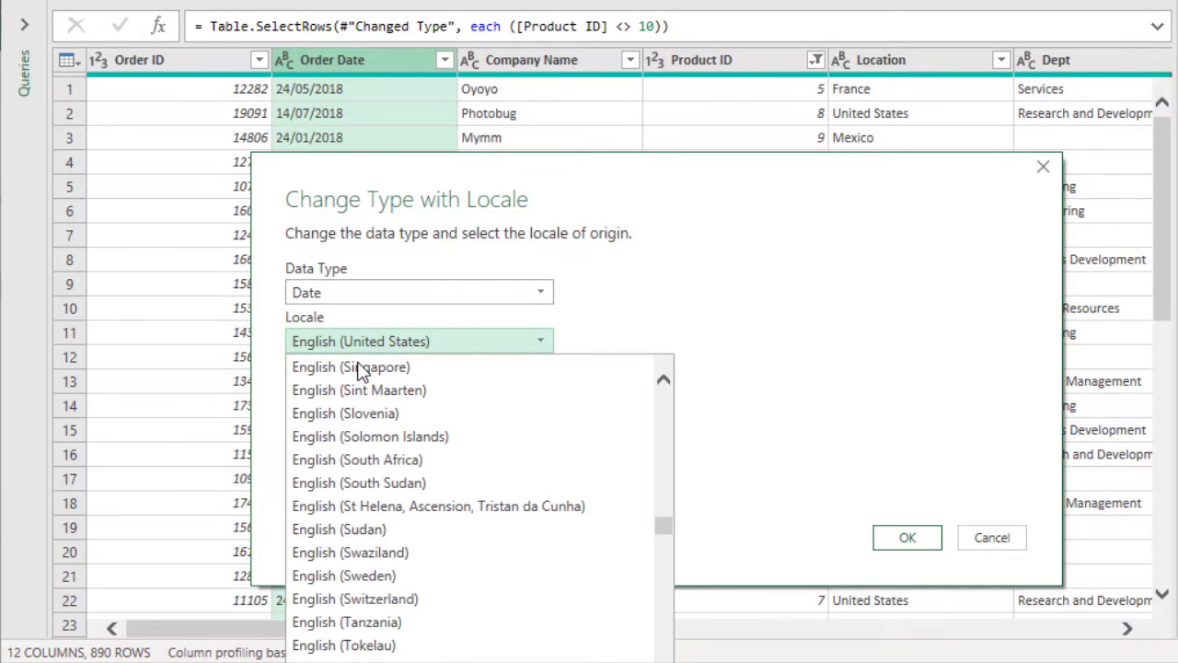
pyautogui.scroll(-3, 456, 467)
pyautogui.scroll(-3, 456, 458)
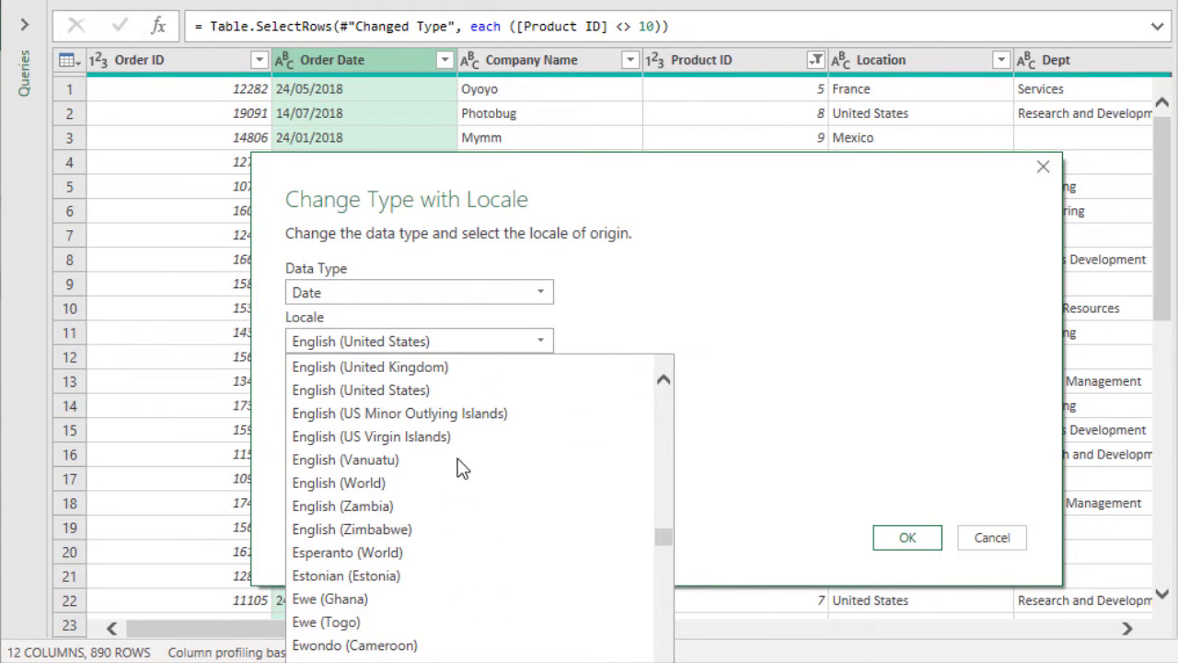
pyautogui.click(418, 368)
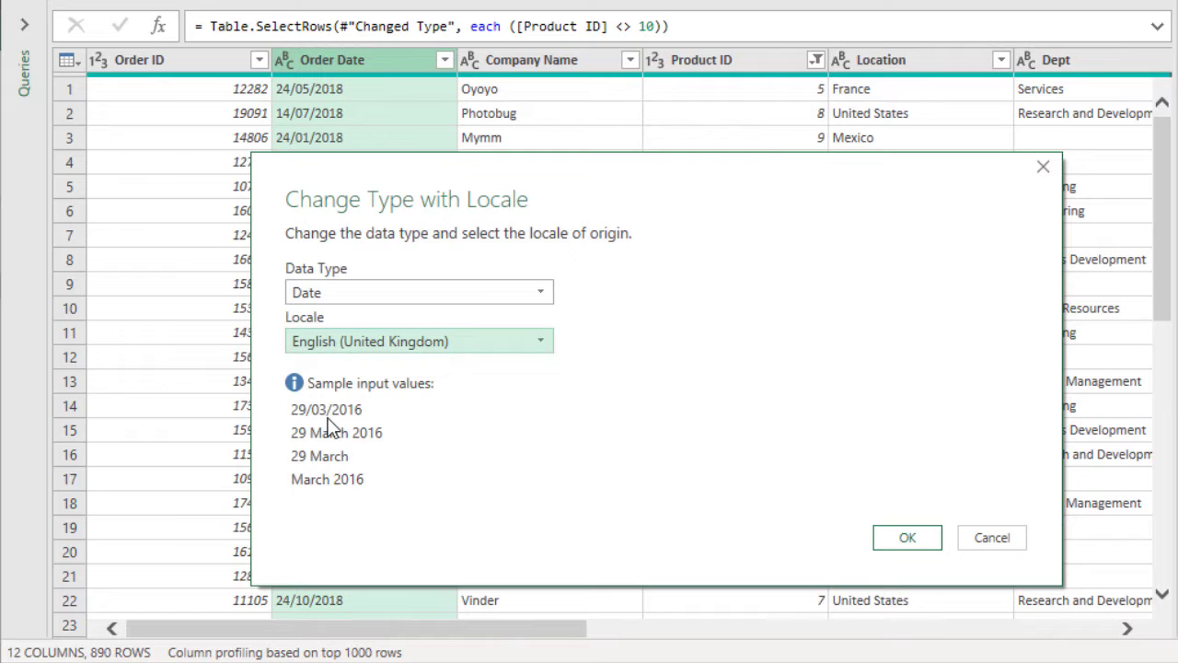
pyautogui.click(889, 541)
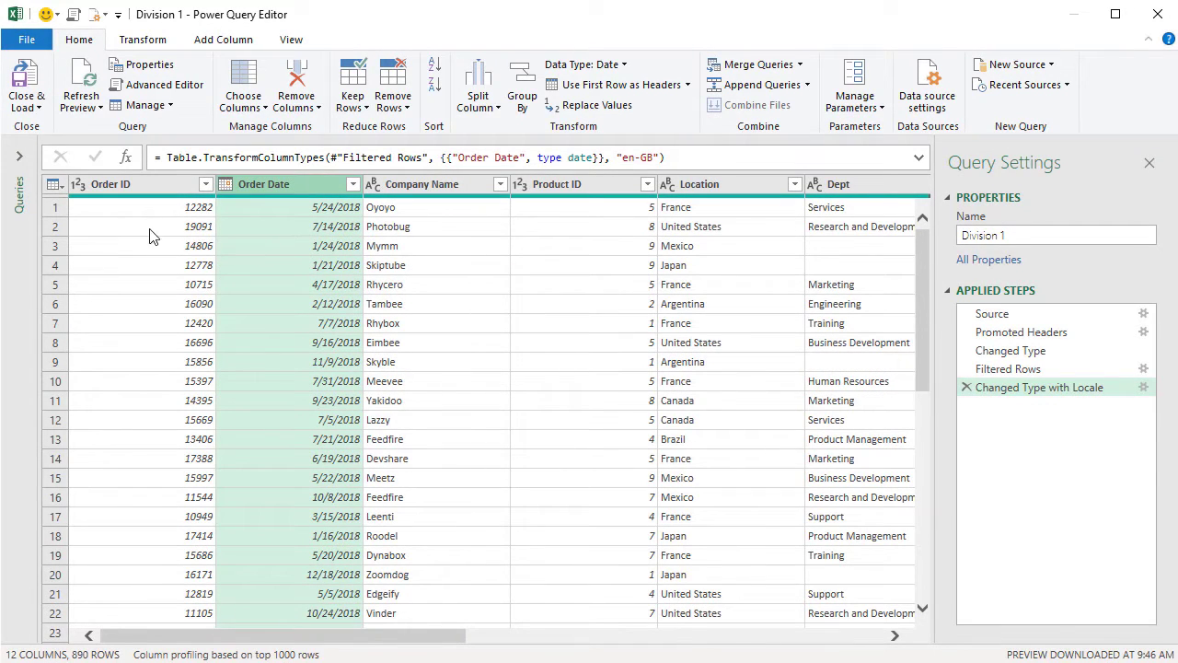
# - Examine the Order Date columns in the Division 2 and Division 3 queries
pyautogui.click(20, 161)
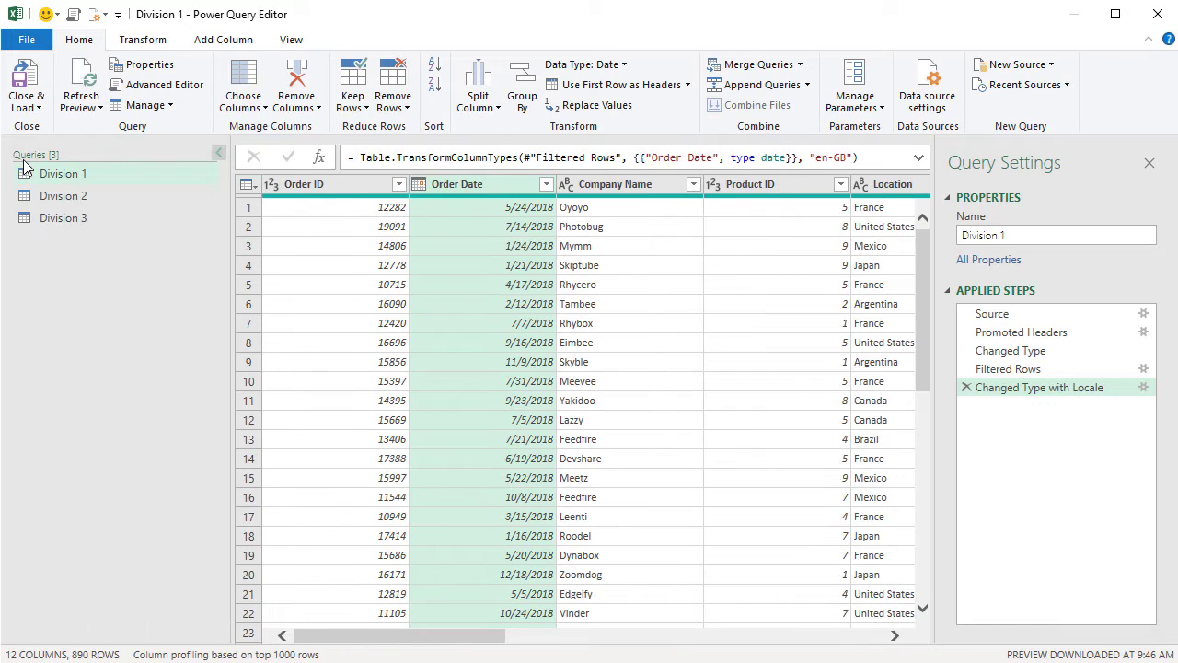
pyautogui.click(80, 197)
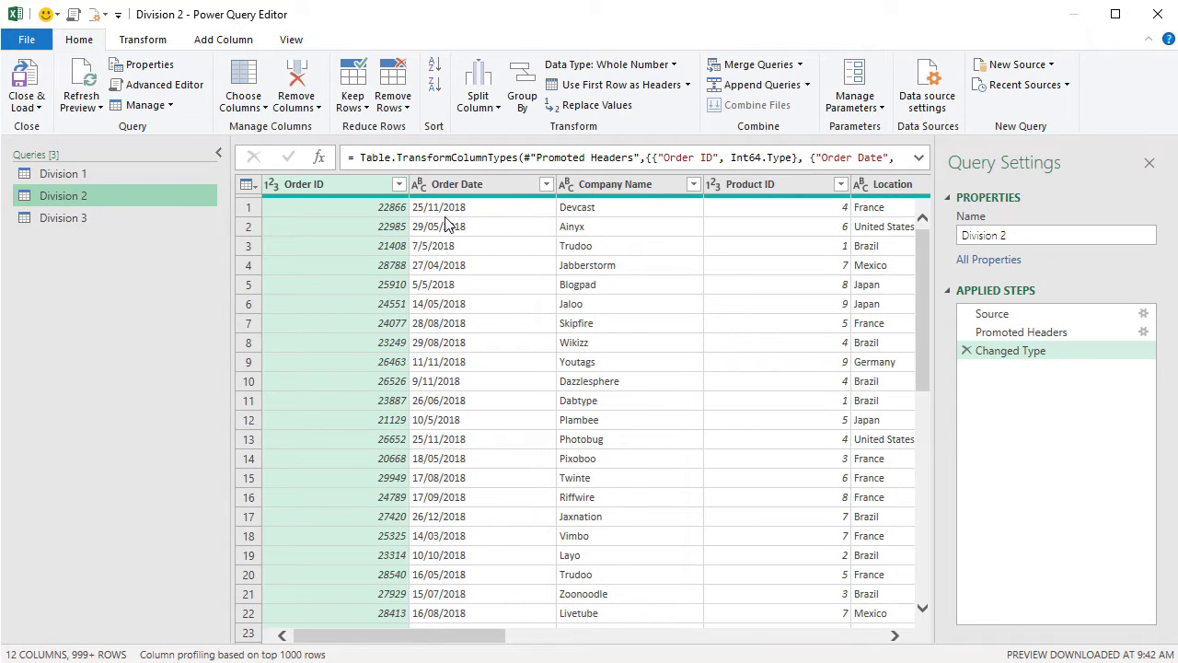
pyautogui.click(87, 220)
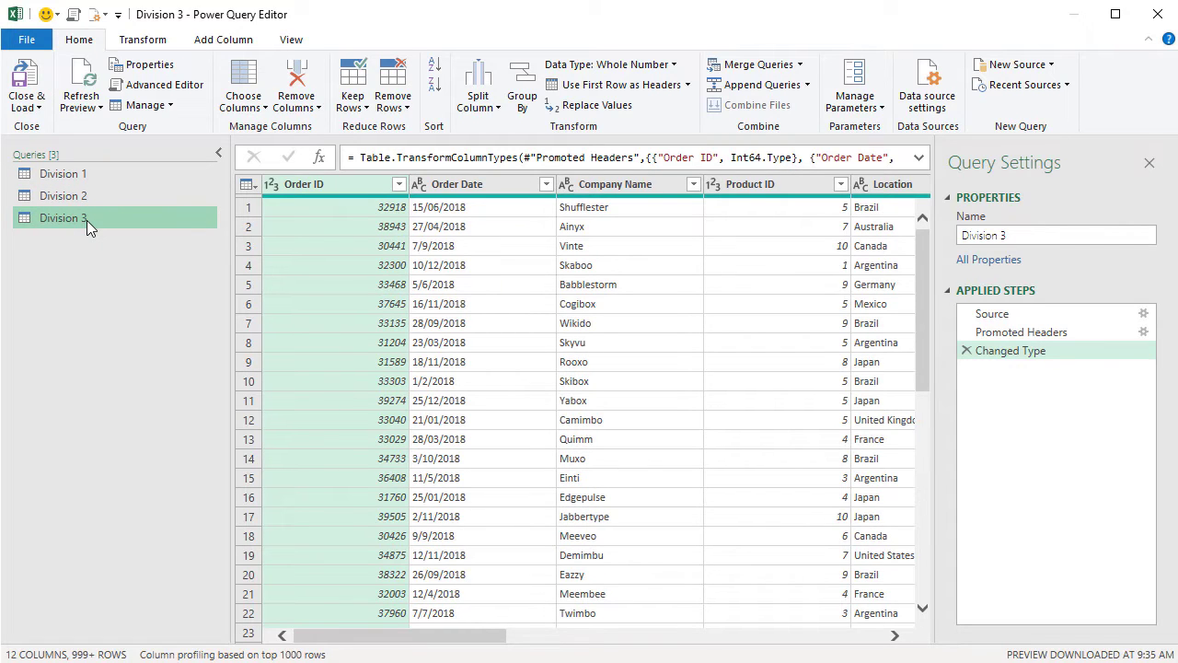
# - Set the current workbook's regional locale to English (United Kingdom) in the query options
pyautogui.click(26, 41)
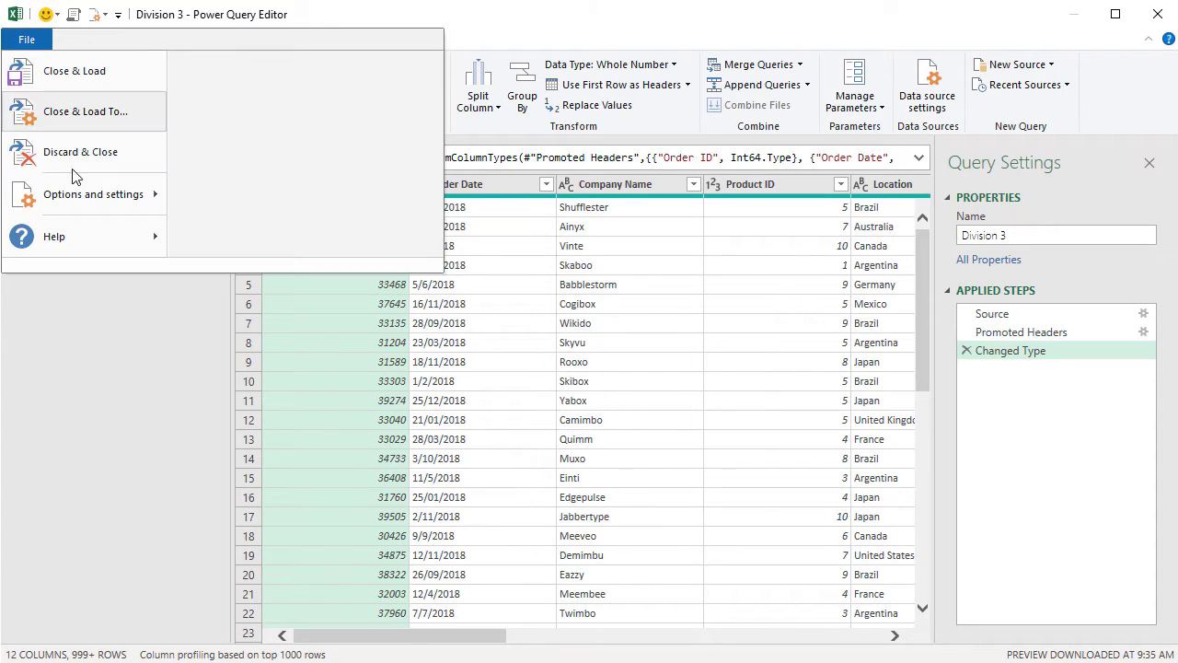
pyautogui.moveTo(92, 200)
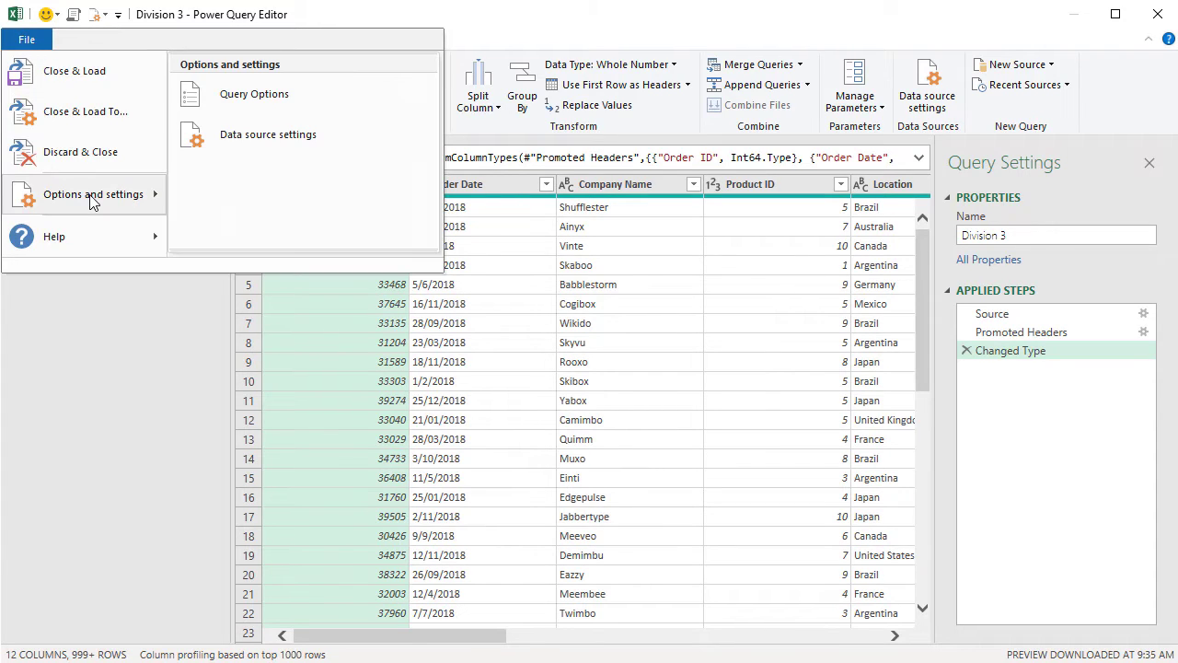
pyautogui.click(217, 102)
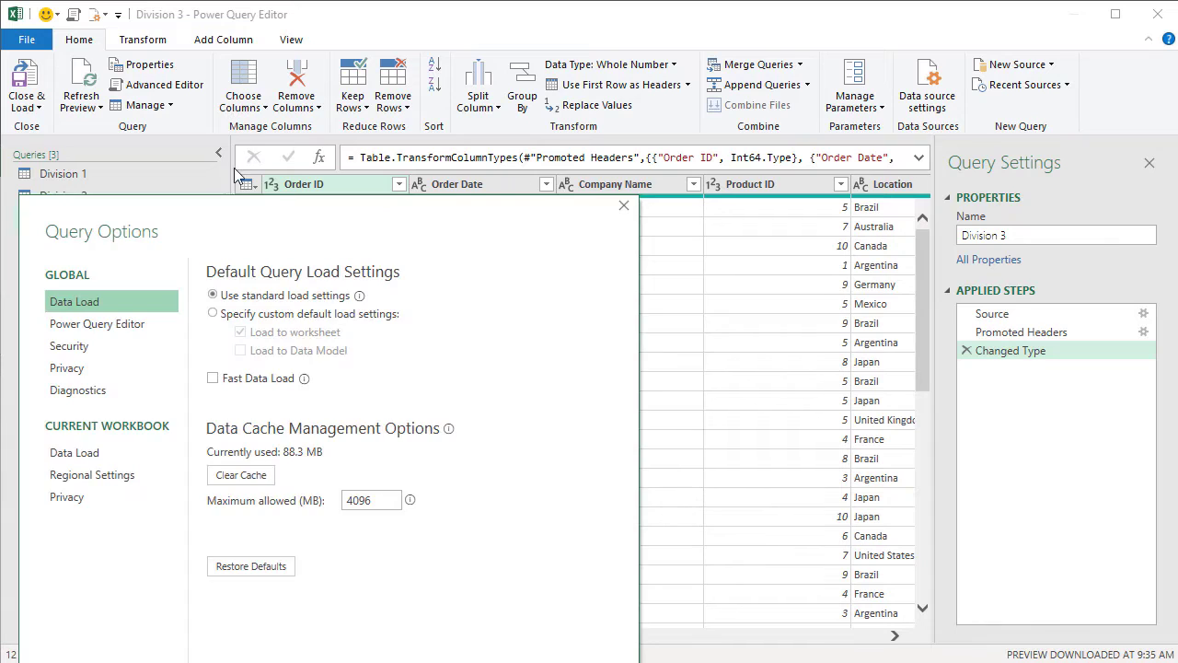
pyautogui.moveTo(231, 216); pyautogui.dragTo(371, 121)
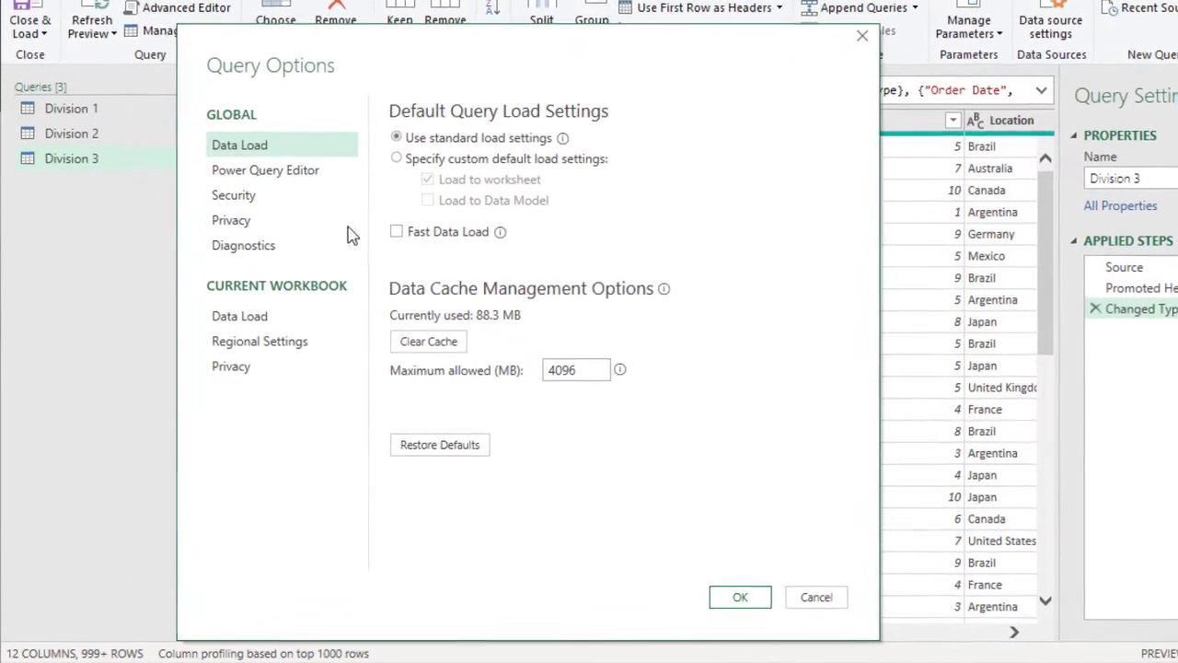
pyautogui.click(288, 353)
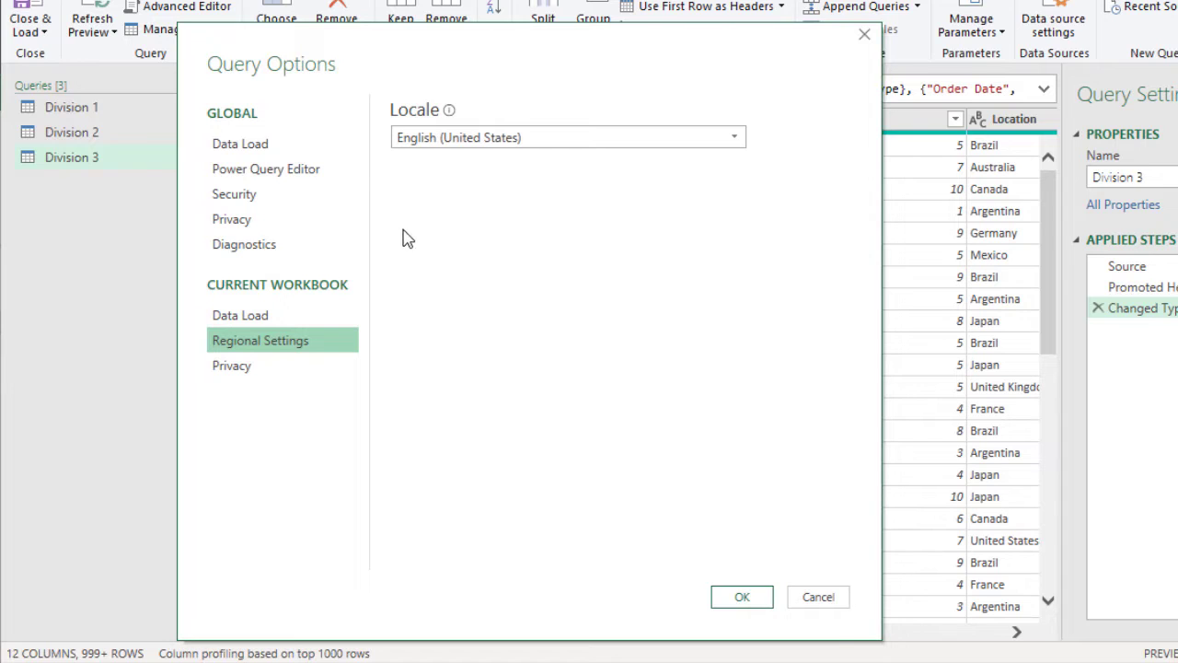
pyautogui.moveTo(449, 112)
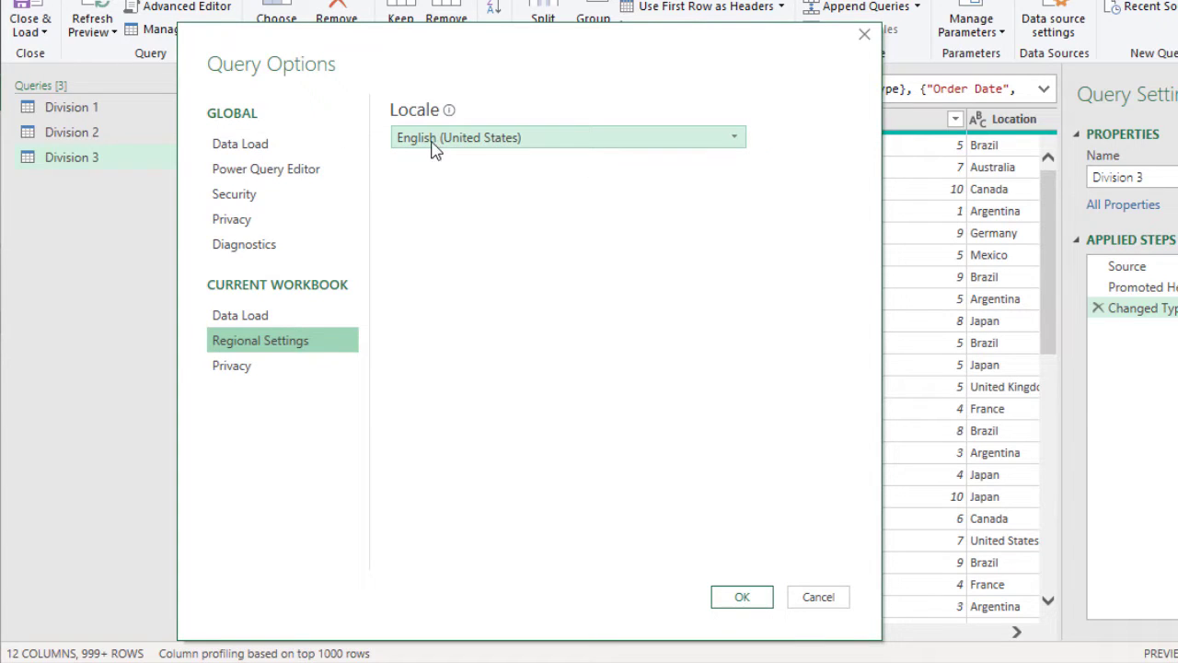
pyautogui.click(467, 147)
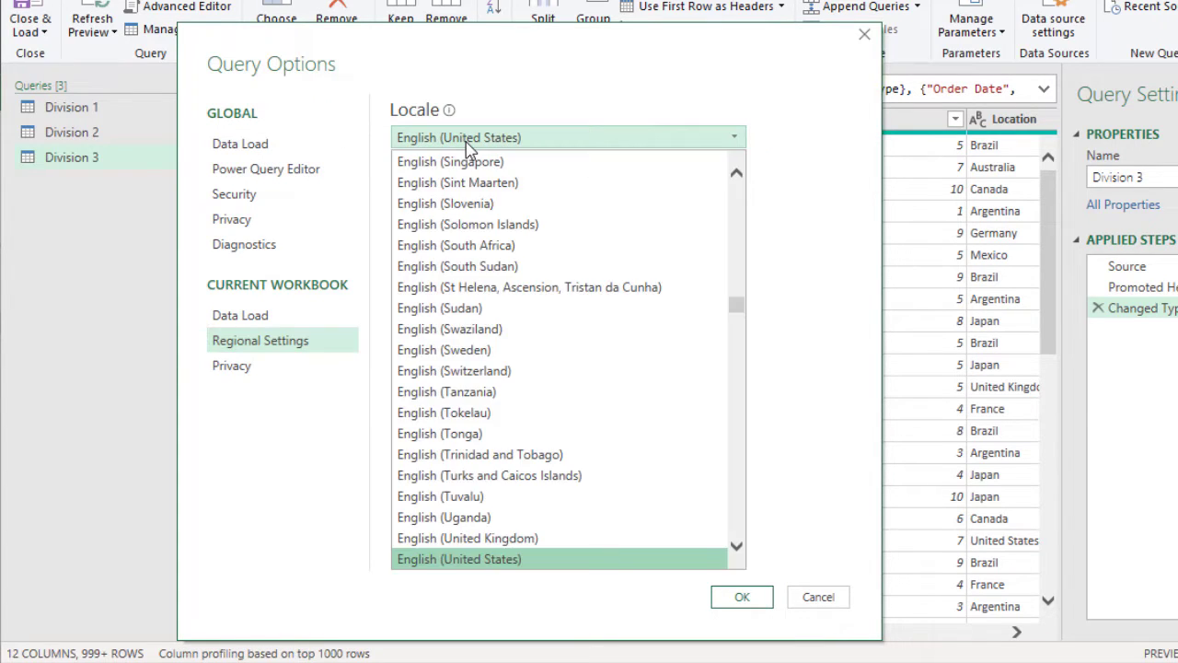
pyautogui.click(449, 540)
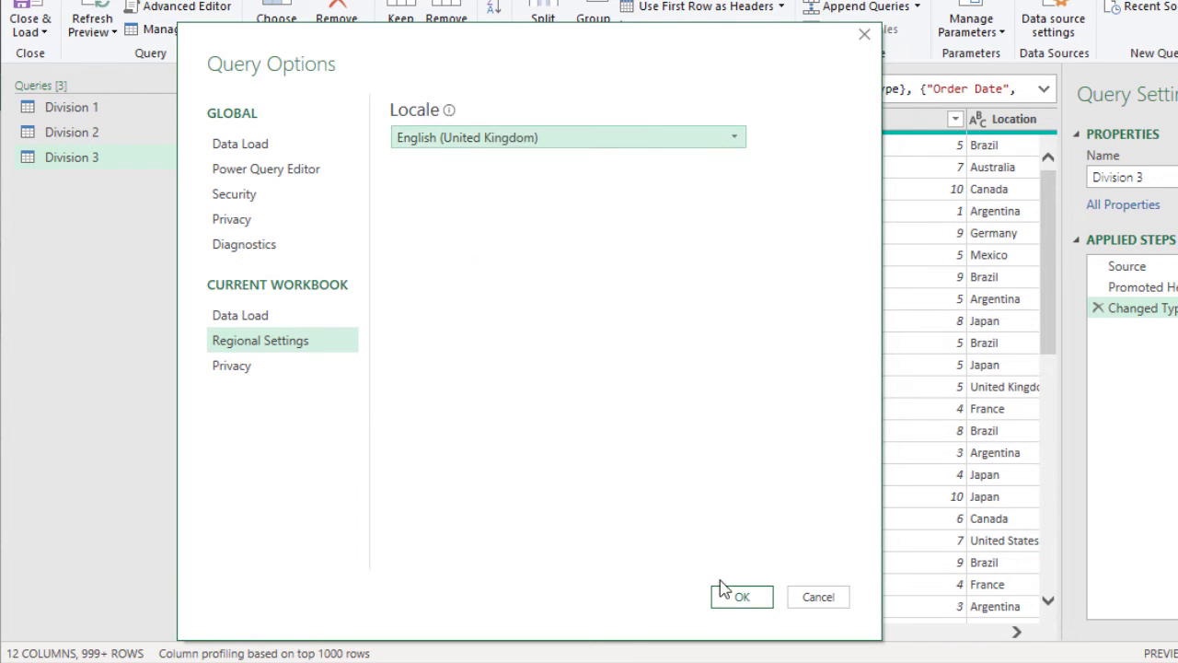
pyautogui.click(742, 598)
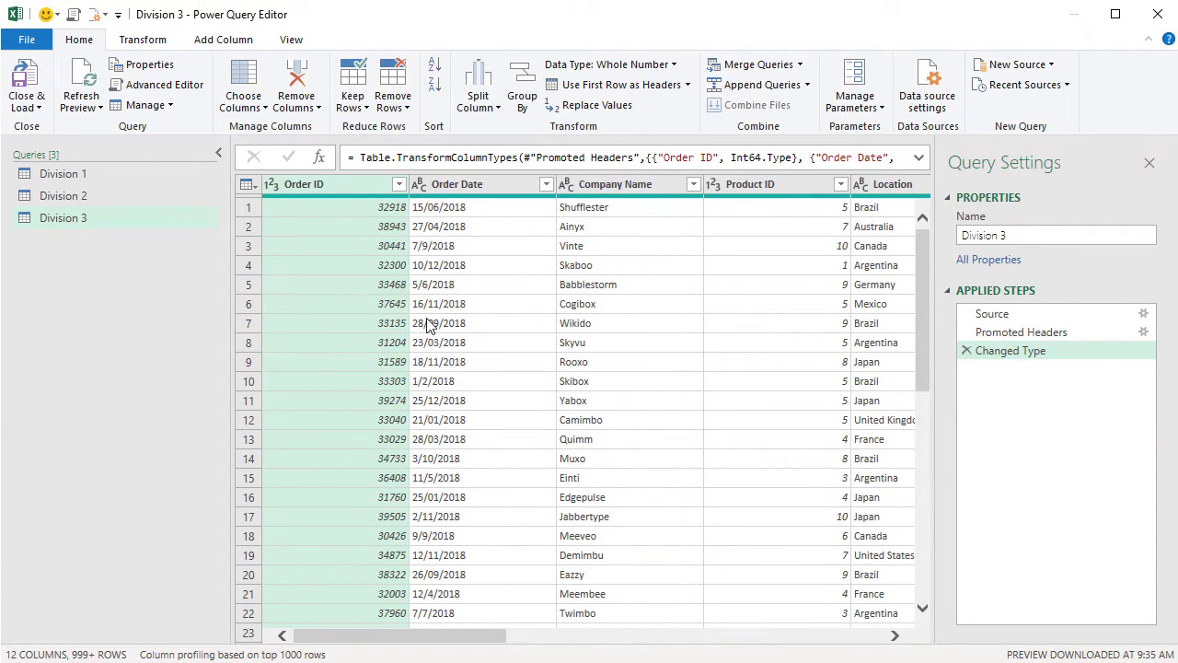
# - Convert the Order Date column of Division 3 to the Date type, adding the conversion as a new step
pyautogui.click(420, 185)
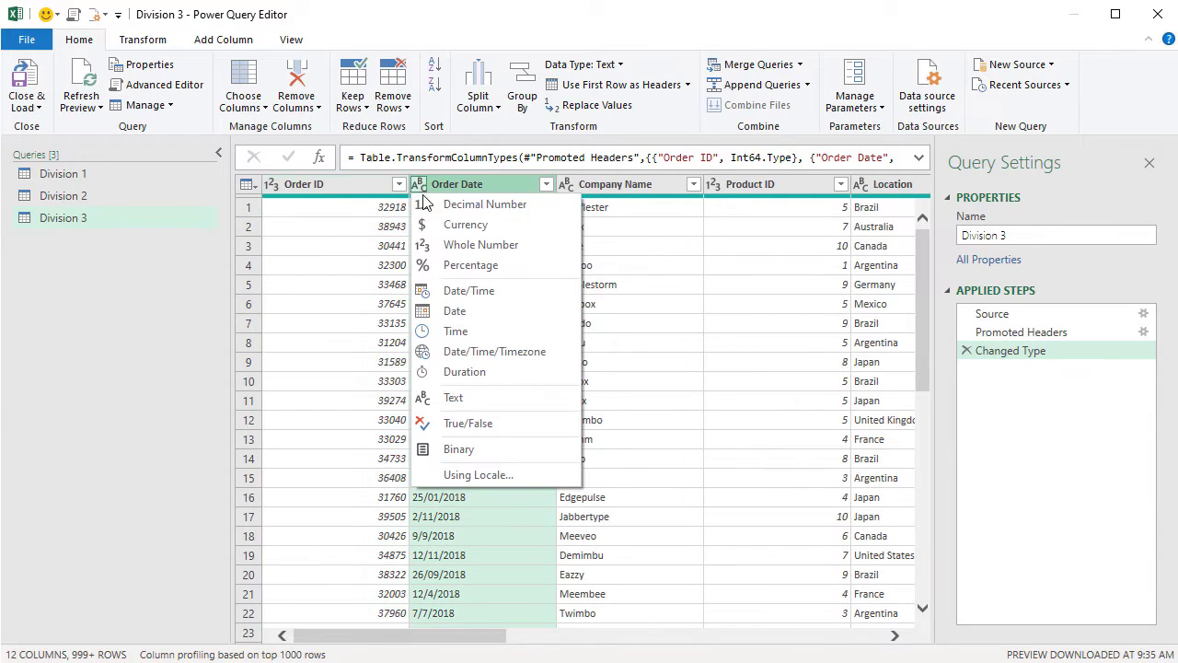
pyautogui.click(448, 318)
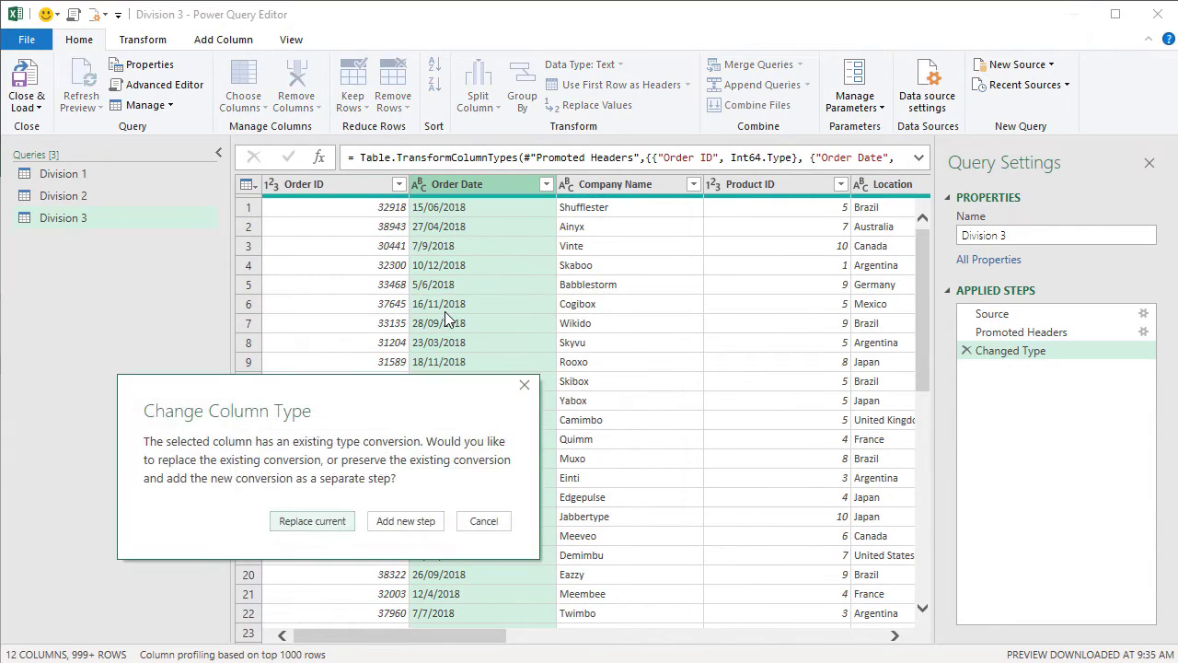
pyautogui.click(405, 521)
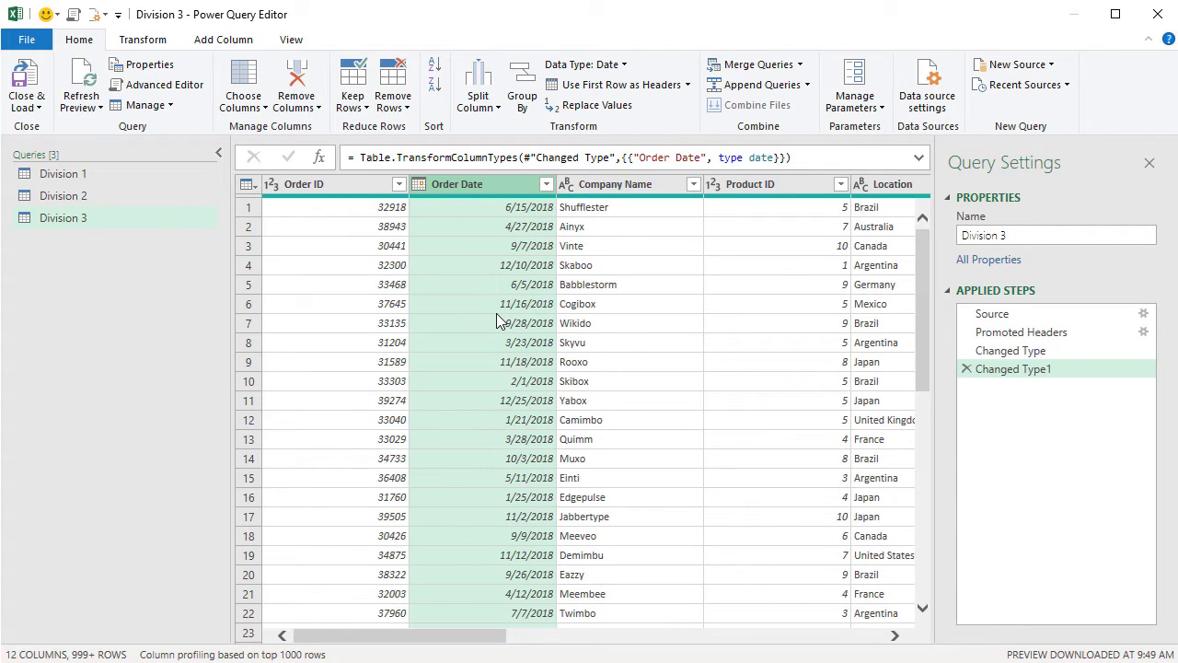
pyautogui.click(422, 186)
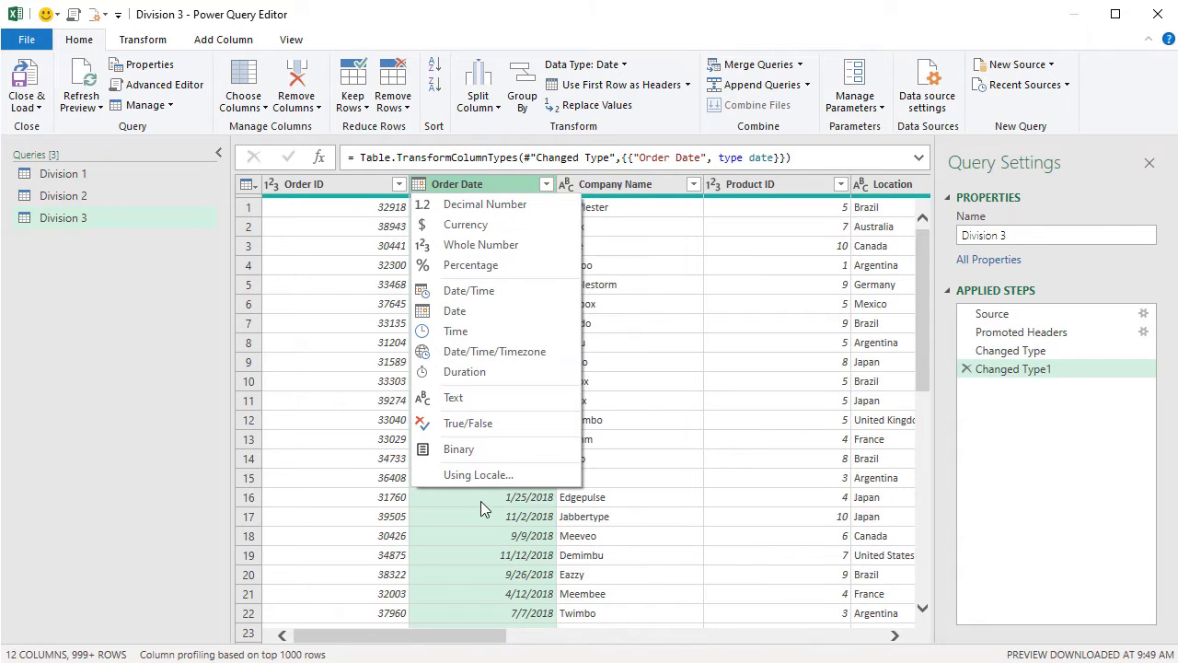
pyautogui.click(480, 501)
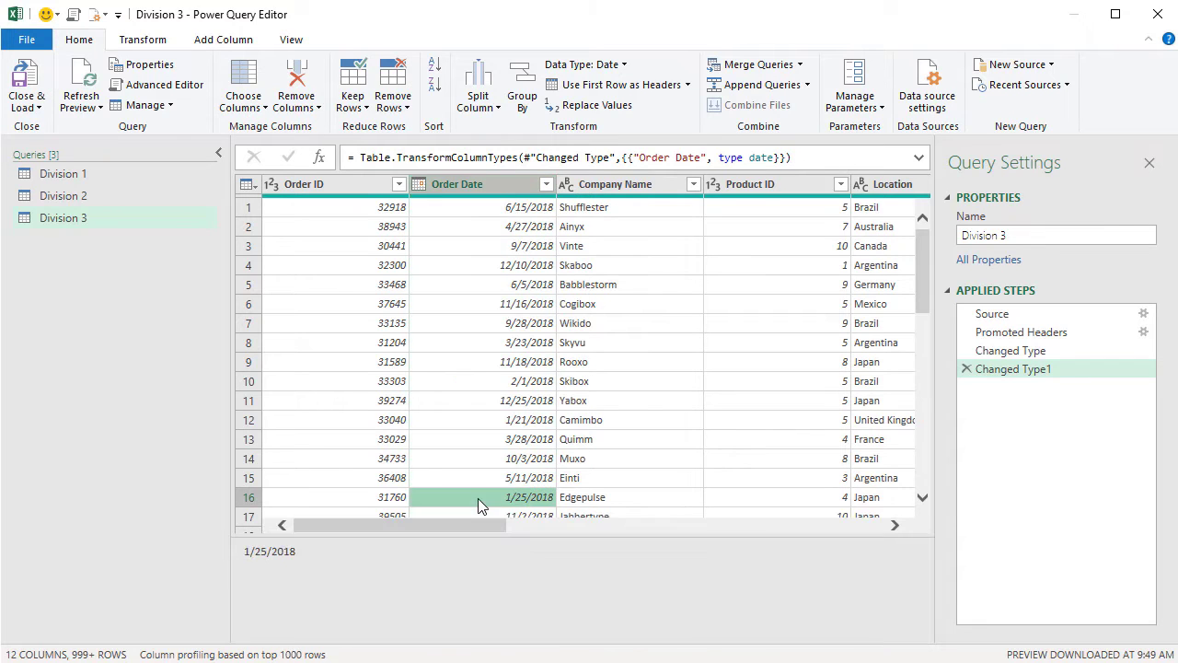
pyautogui.click(471, 187)
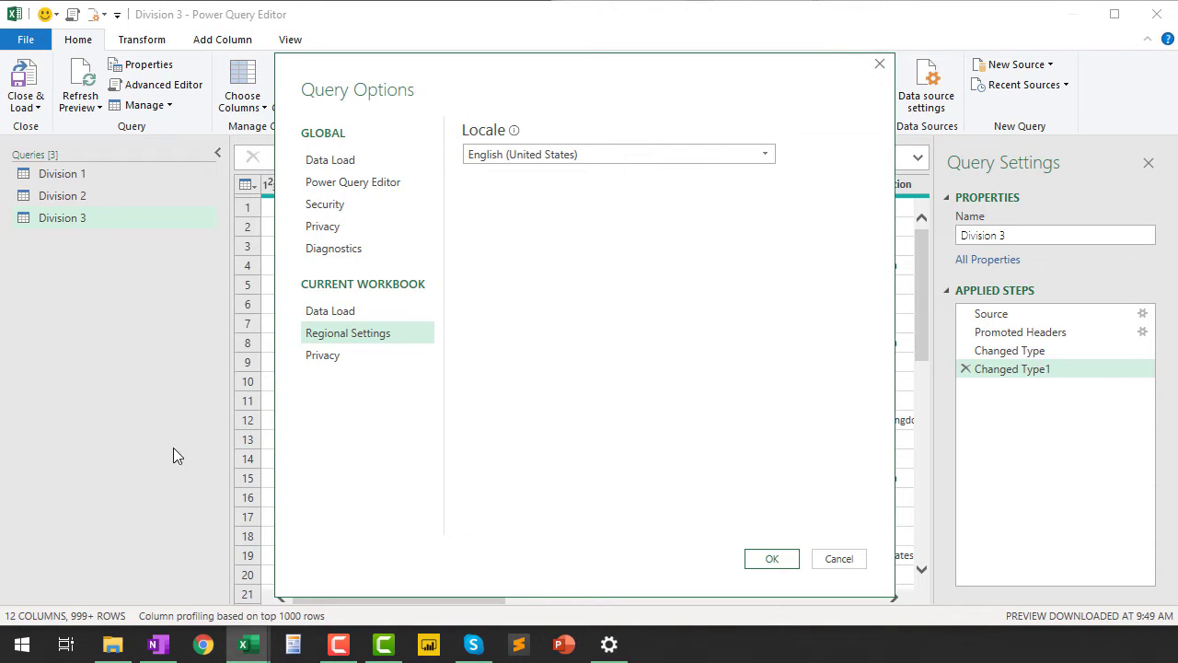
# - Switch to Windows Settings, change the regional format to English (United Kingdom), and close the settings
pyautogui.click(22, 650)
pyautogui.write('regional')
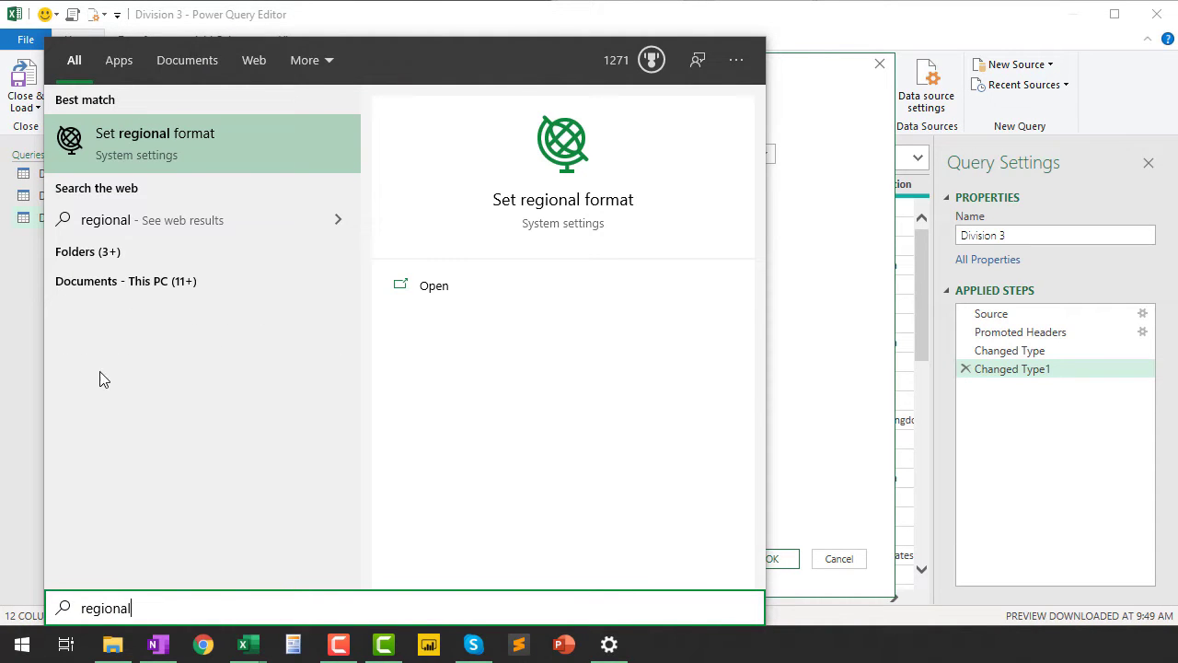
pyautogui.click(136, 145)
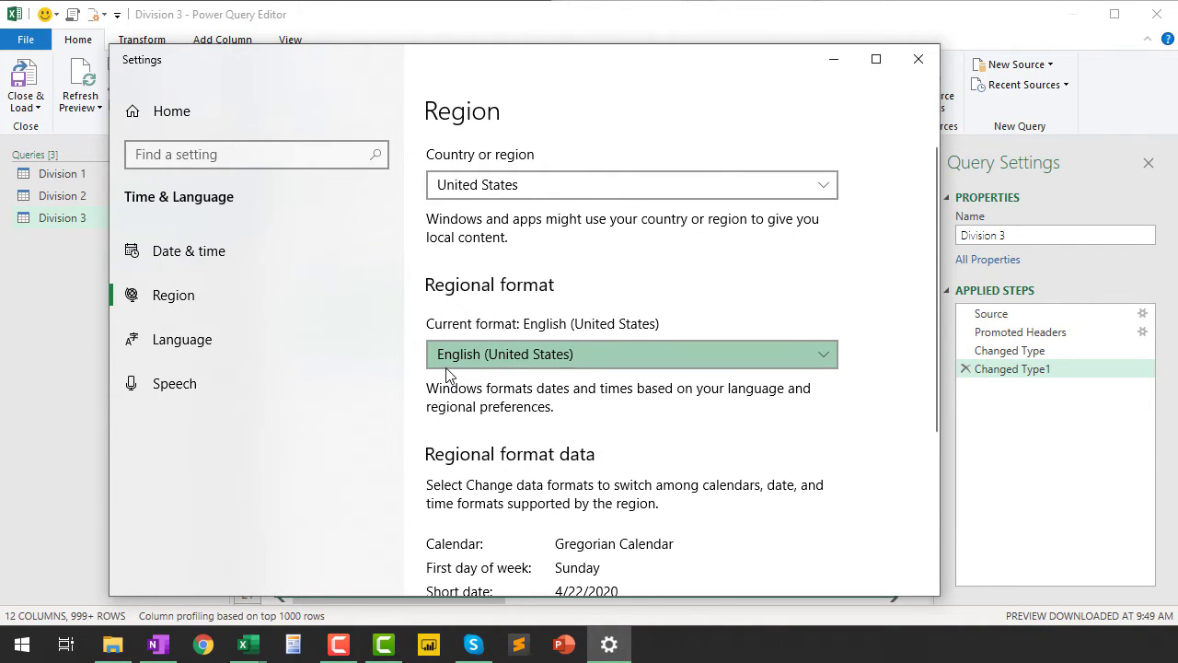
pyautogui.click(523, 355)
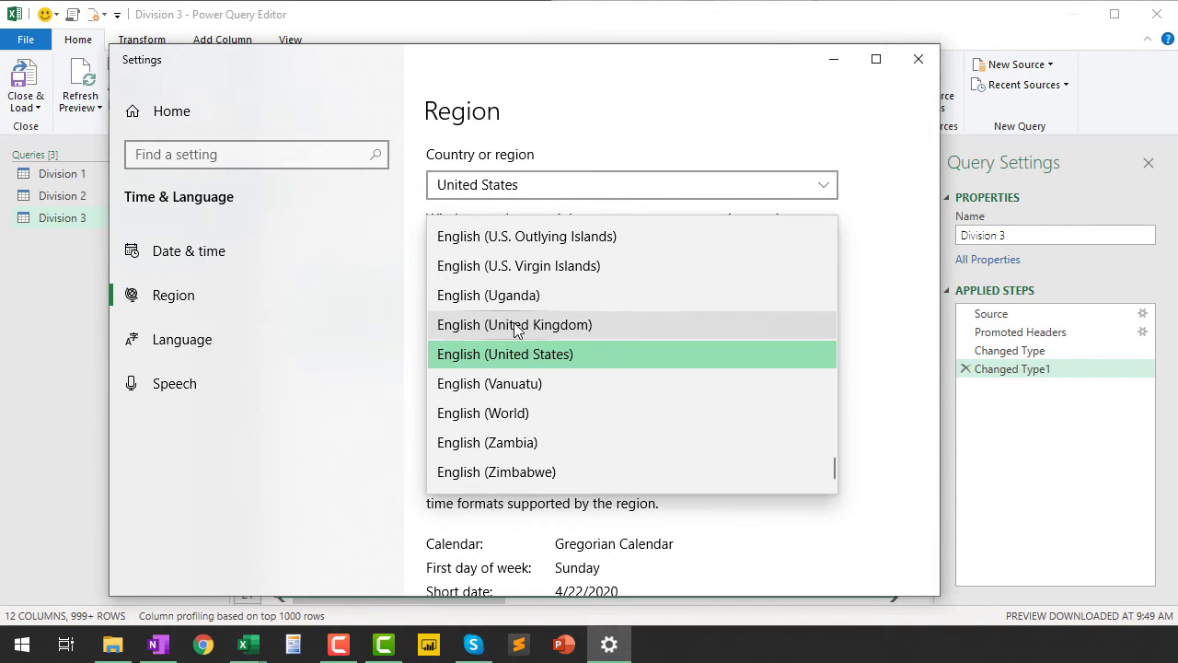
pyautogui.click(514, 326)
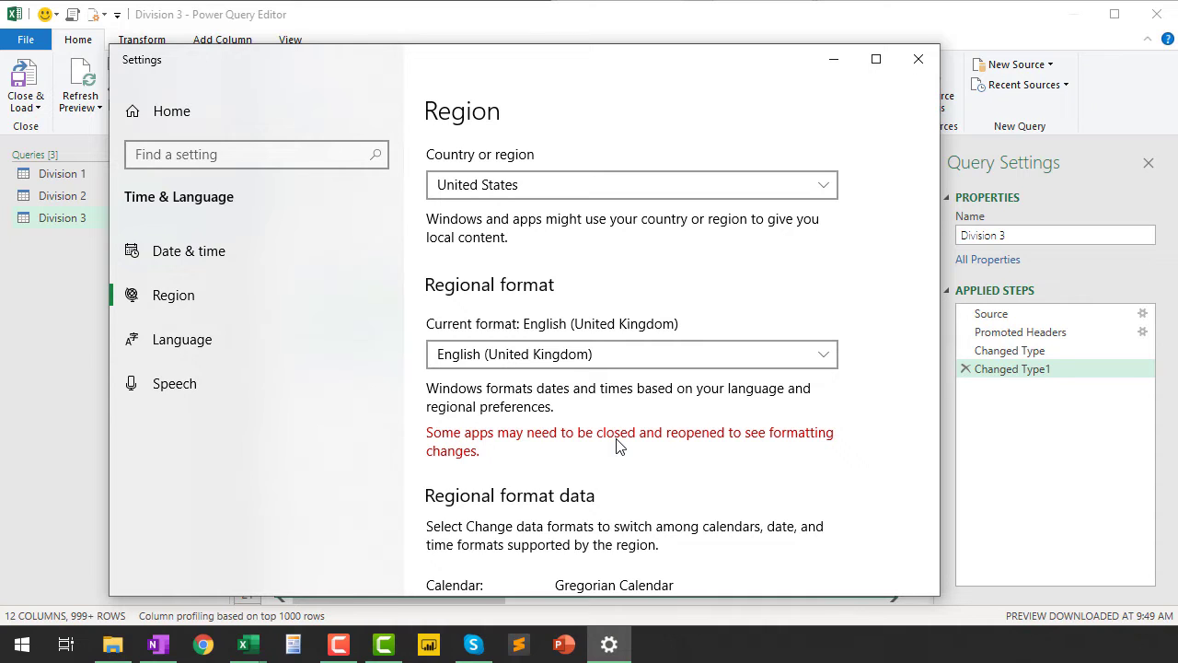
pyautogui.click(917, 60)
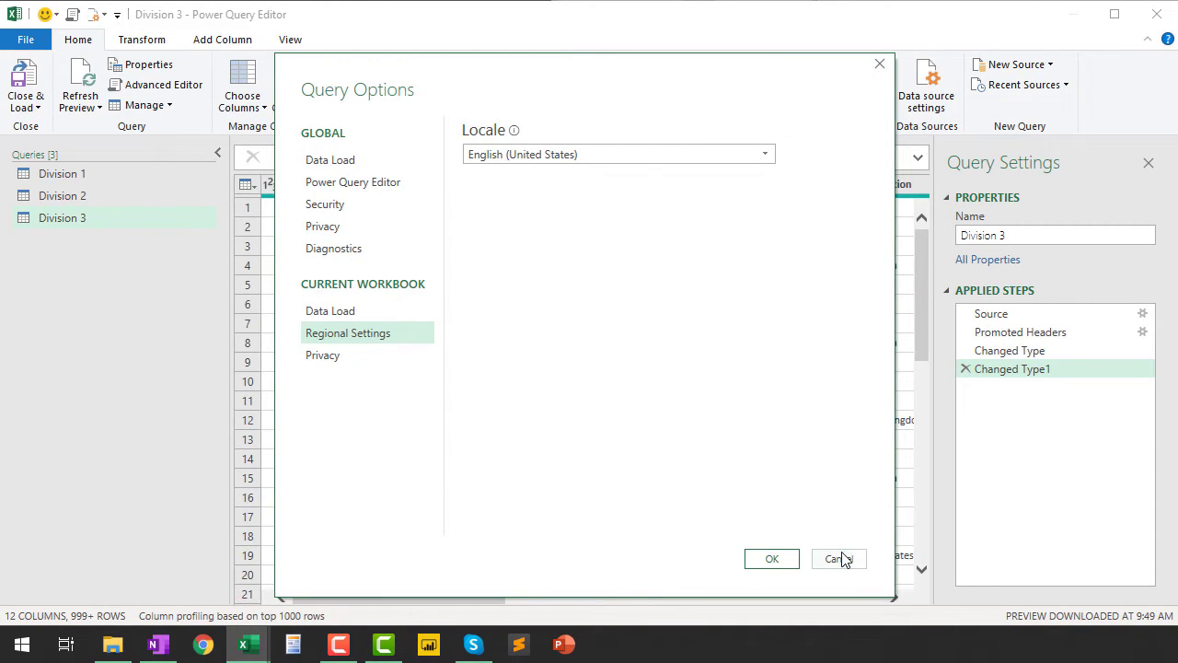
# - Close the query options and reopen them to check the current workbook's regional settings
pyautogui.click(839, 558)
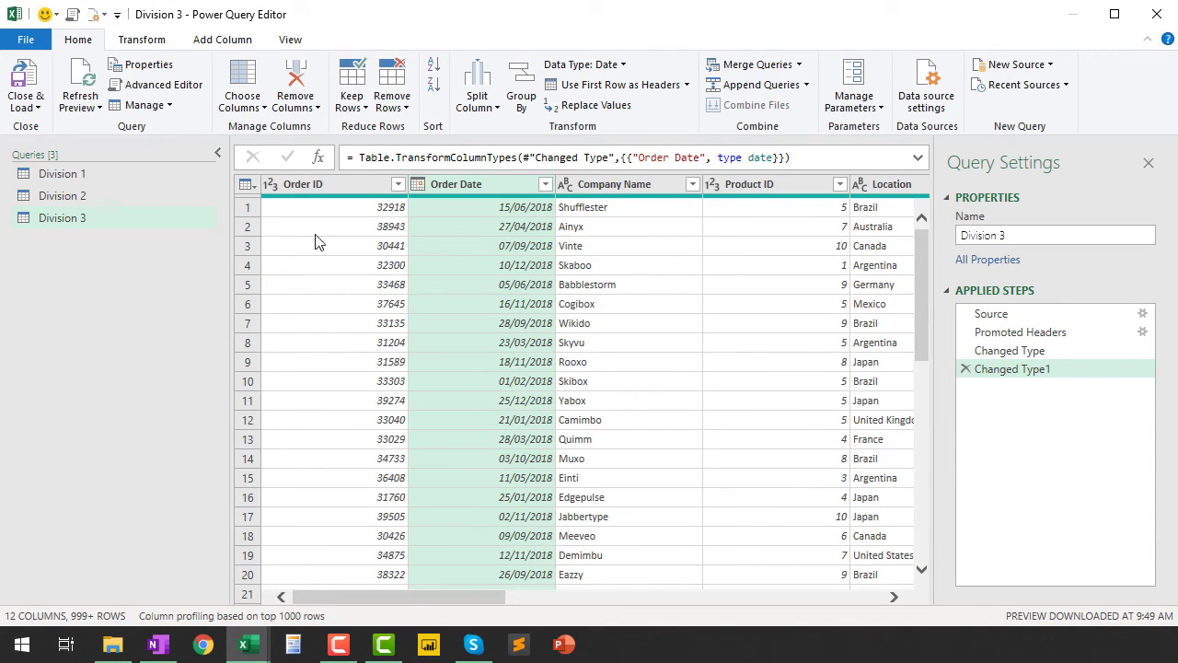
pyautogui.click(26, 39)
pyautogui.moveTo(14, 201)
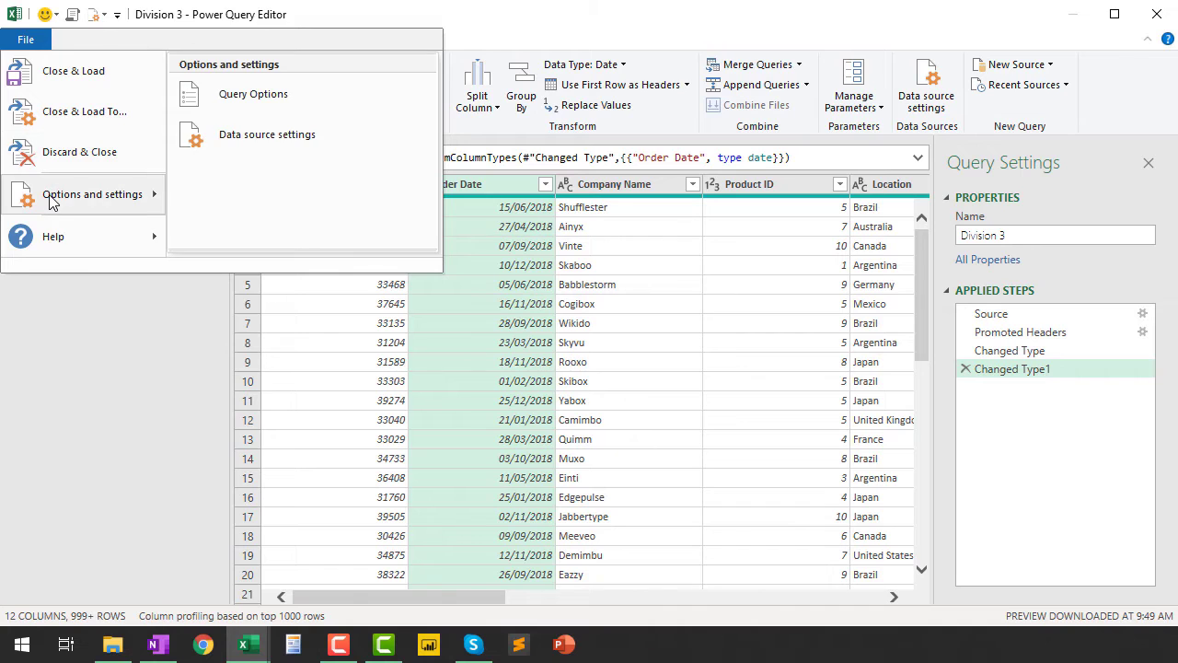
pyautogui.click(191, 99)
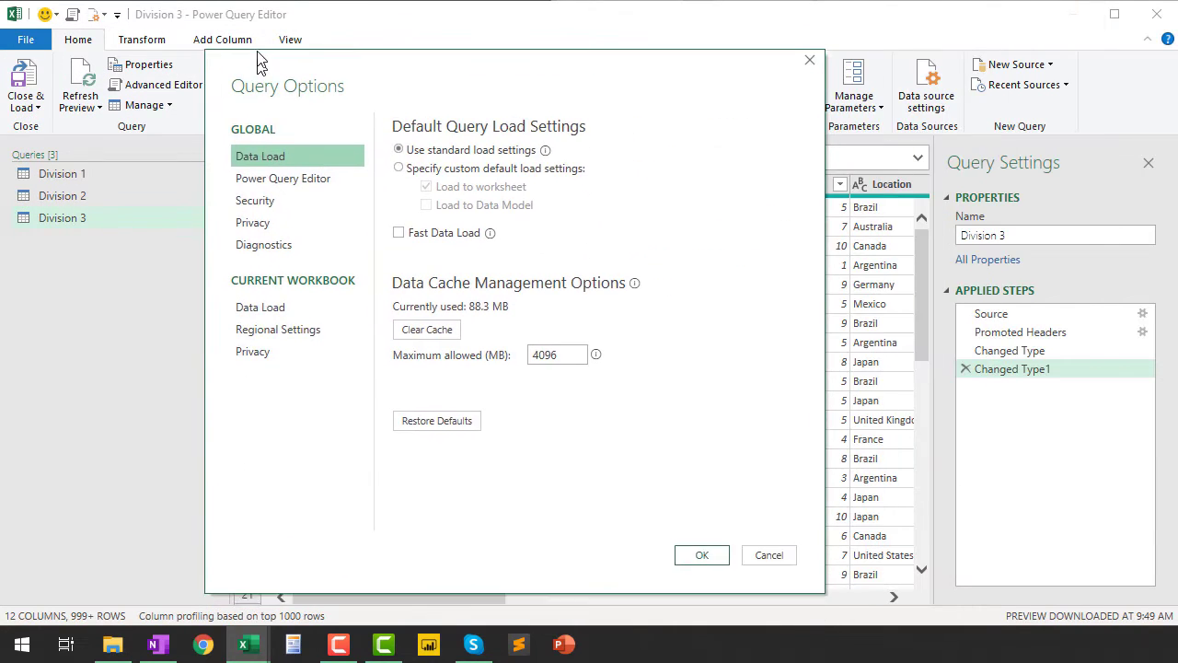
pyautogui.click(250, 320)
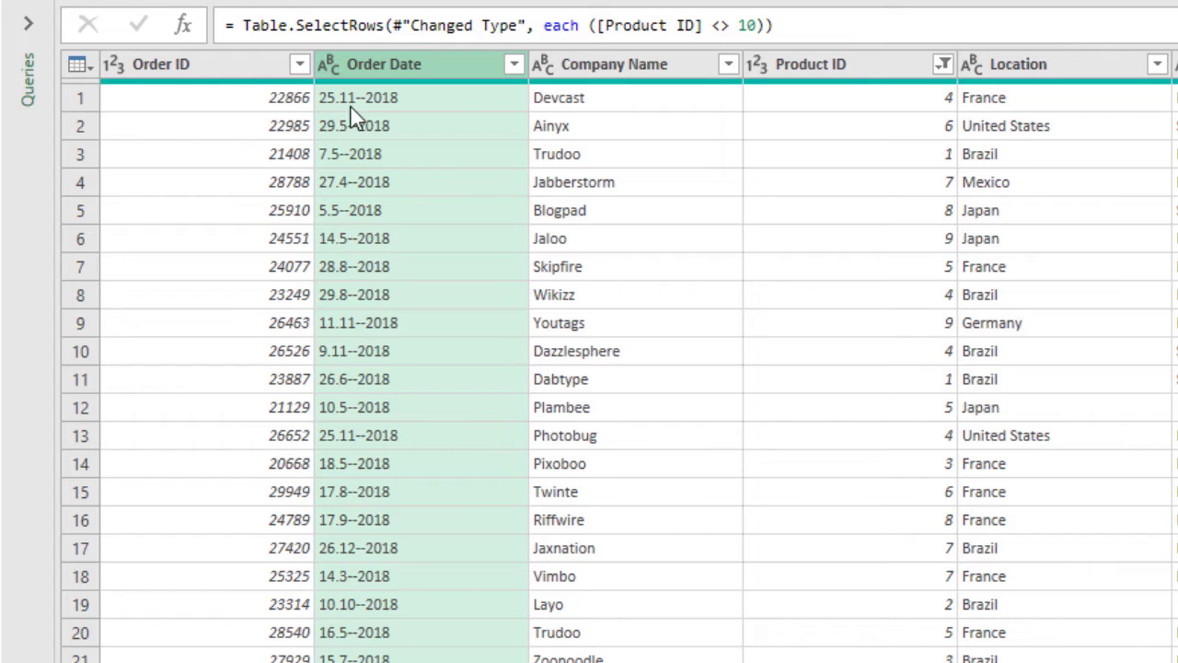
# - Try converting the Order Date column of Division 2 directly to the Date type, and remove that conversion step
pyautogui.click(329, 64)
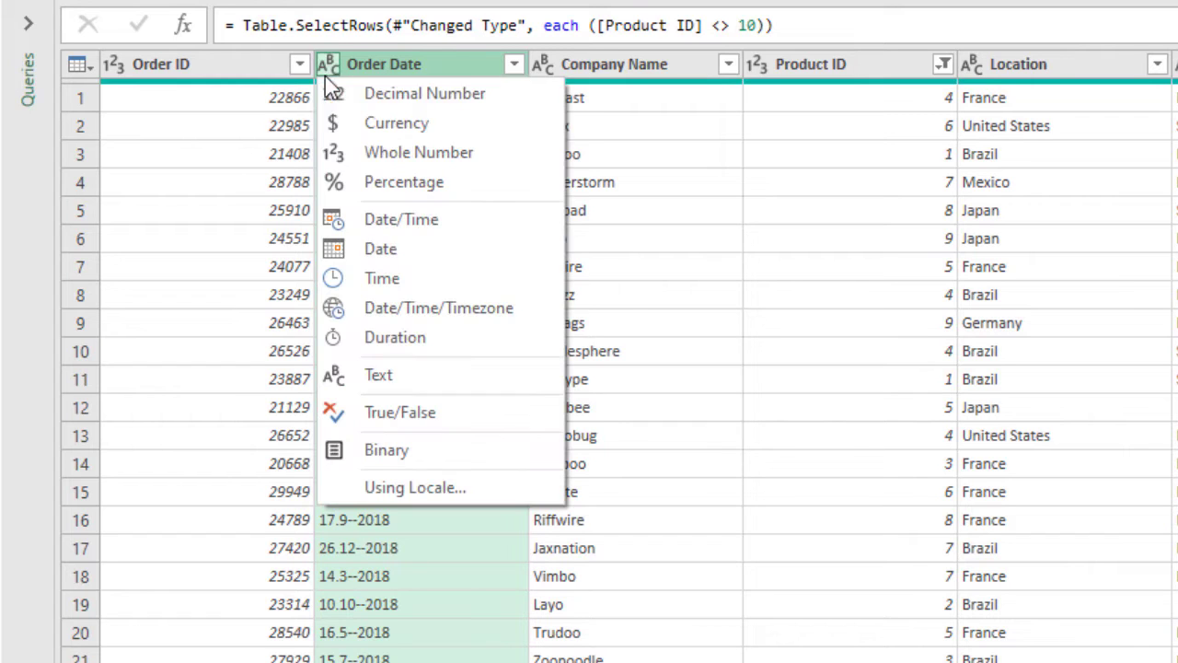
pyautogui.click(346, 245)
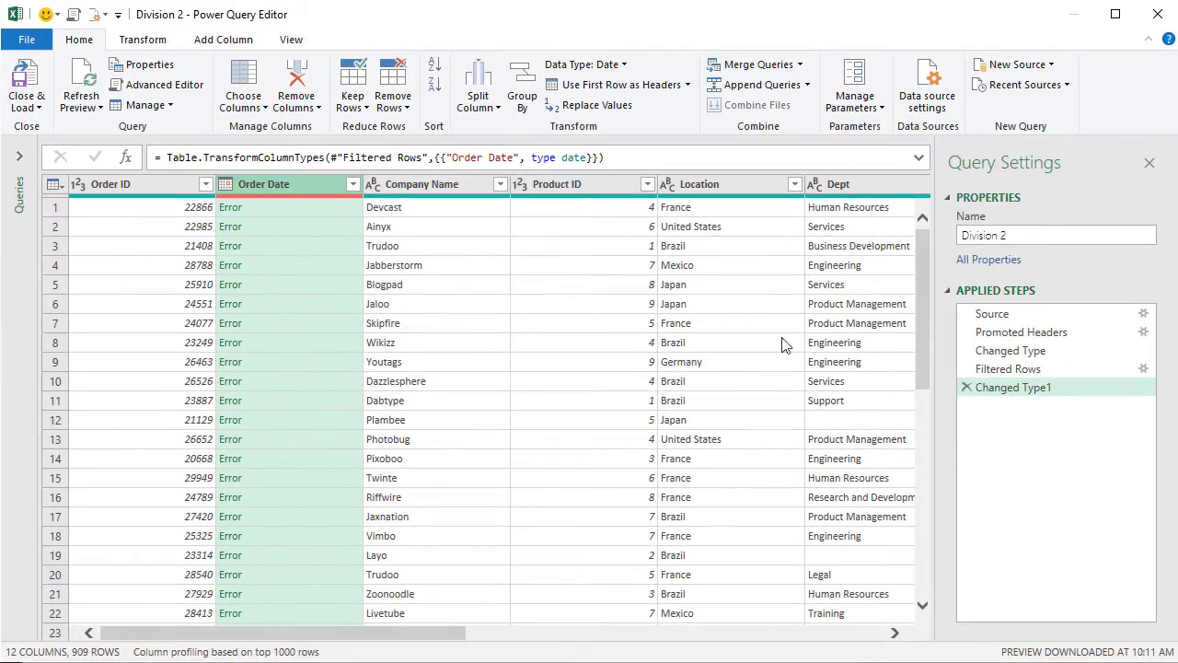
pyautogui.click(1029, 382)
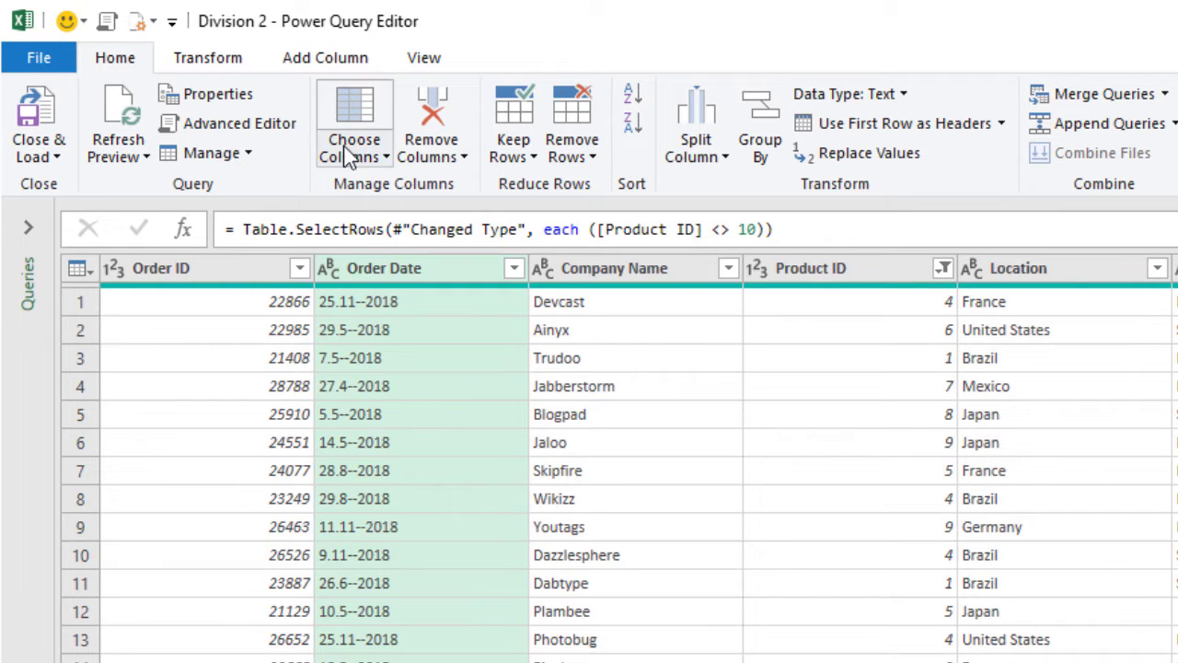
# - Start a column from examples based on the selected Order Date column, giving 25/11/2018 as the first row's sample
pyautogui.click(316, 67)
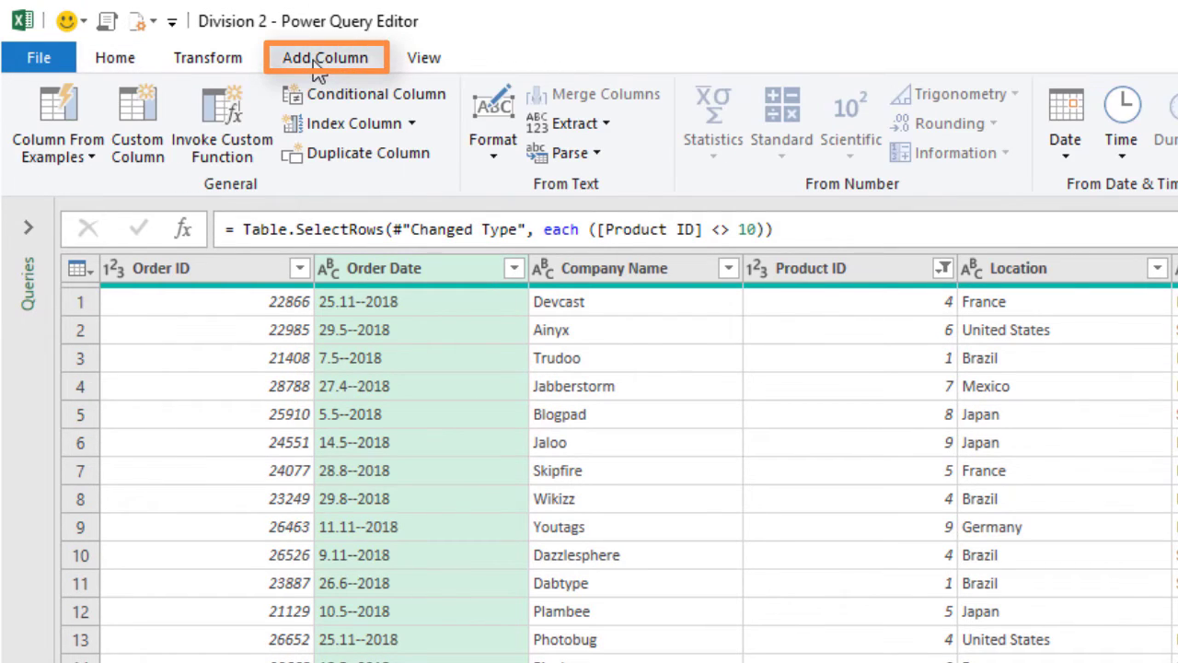
pyautogui.click(88, 153)
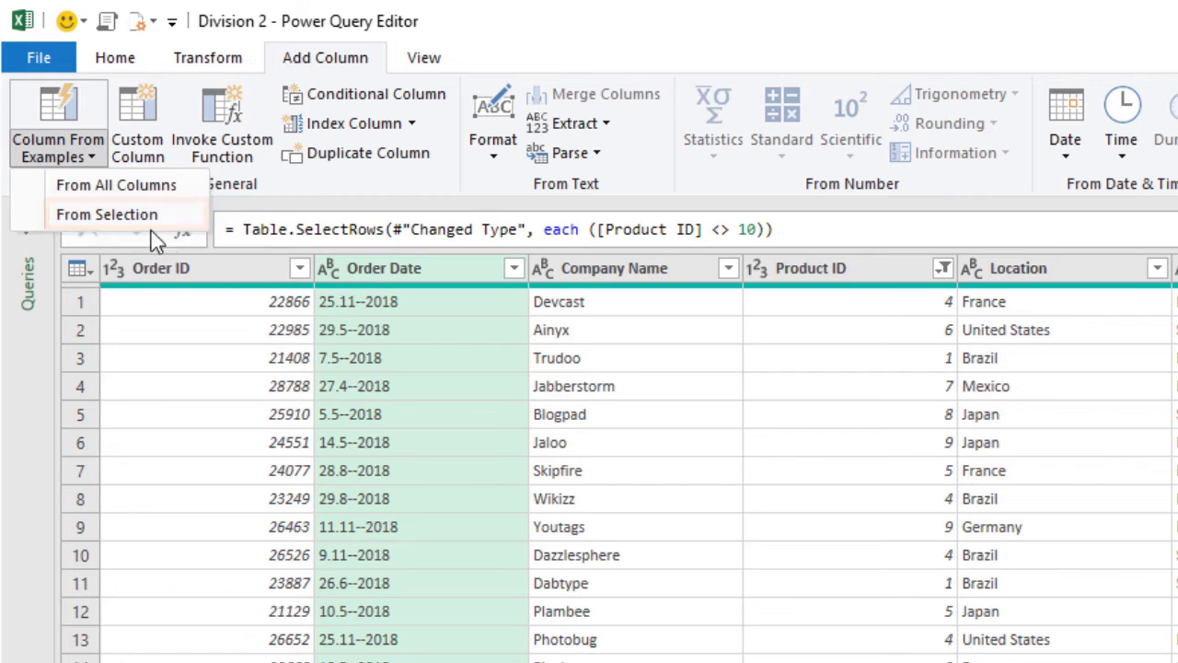
pyautogui.click(121, 216)
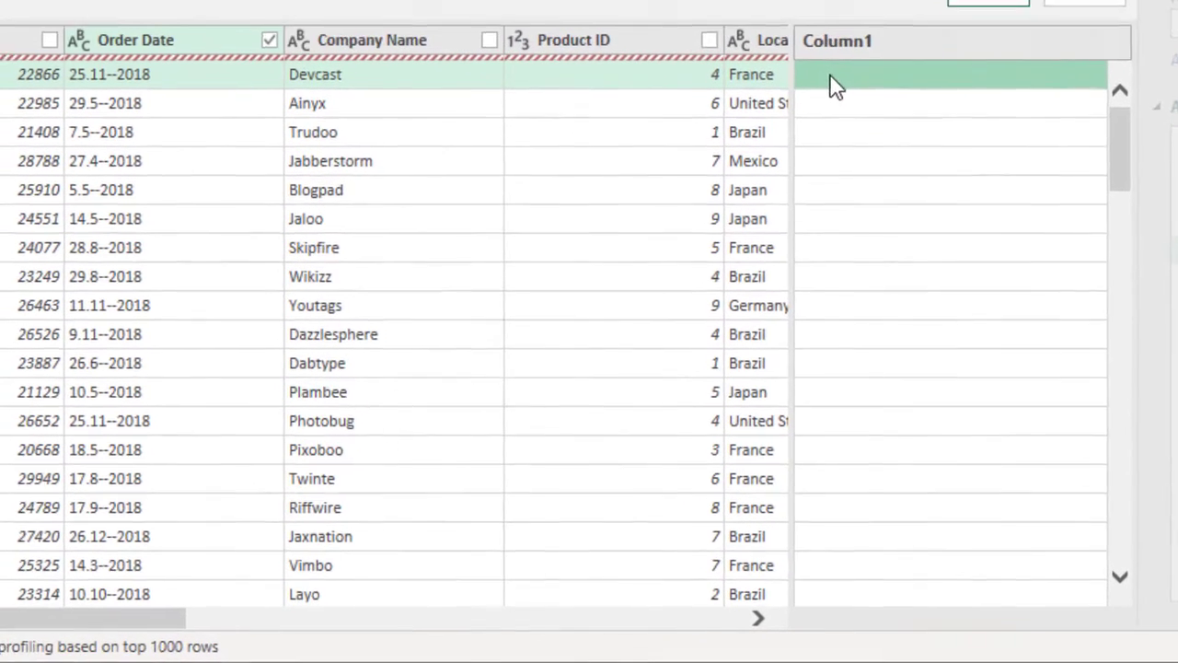
pyautogui.click(723, 270)
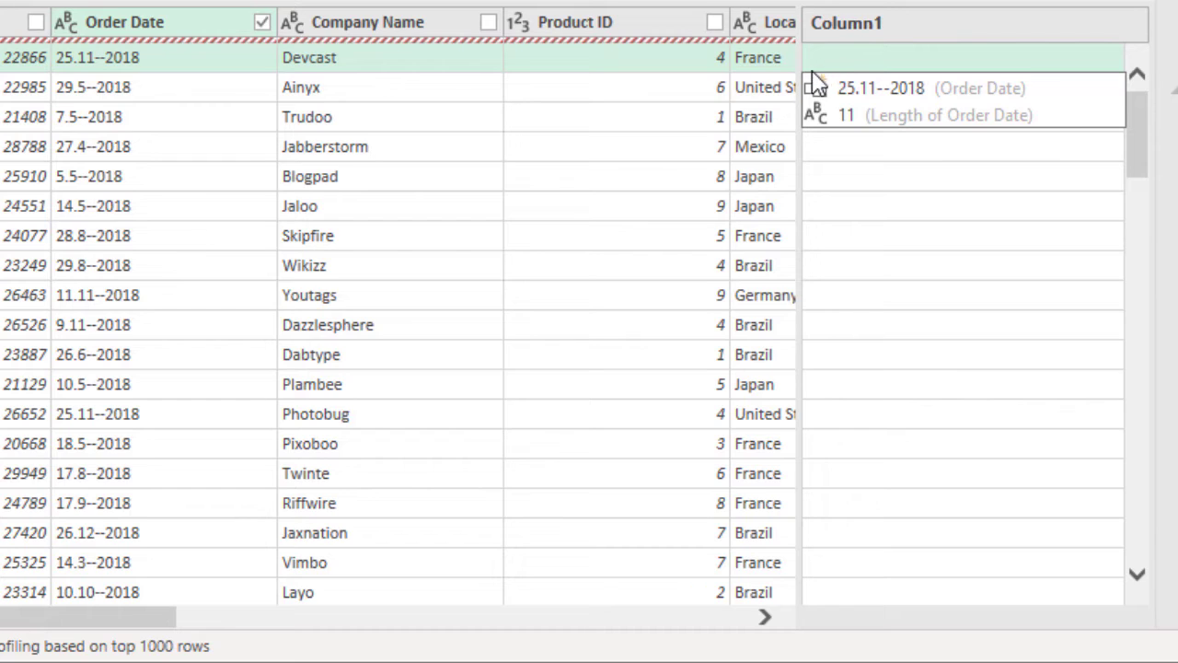
pyautogui.write('25')
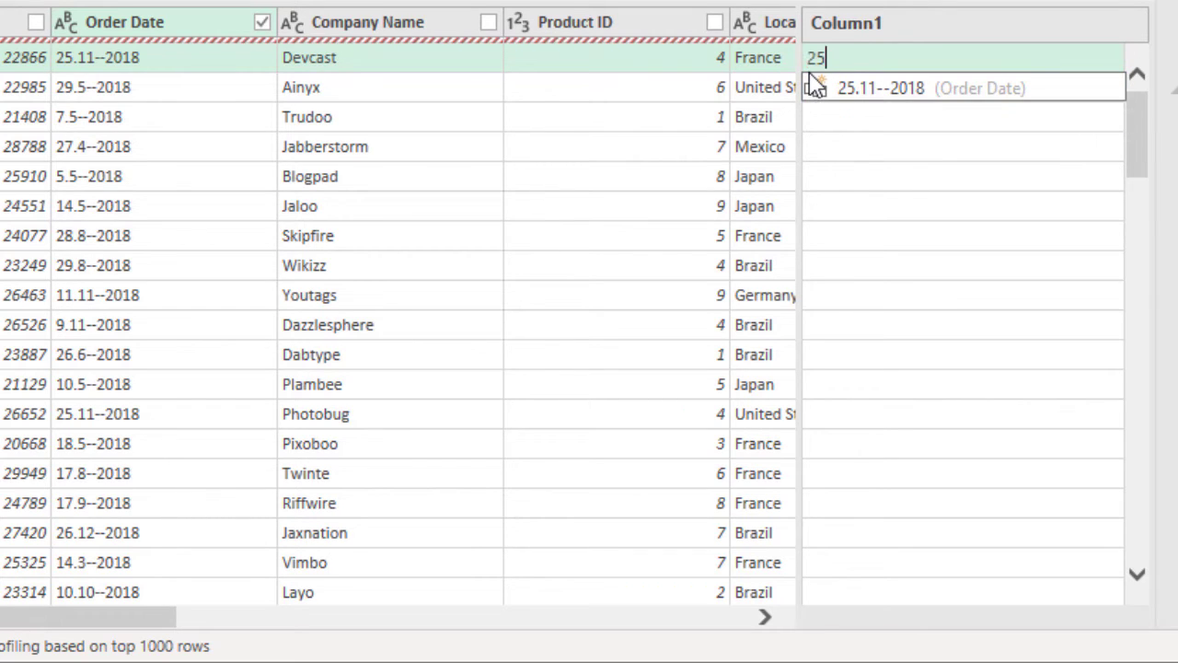
pyautogui.write('/11/')
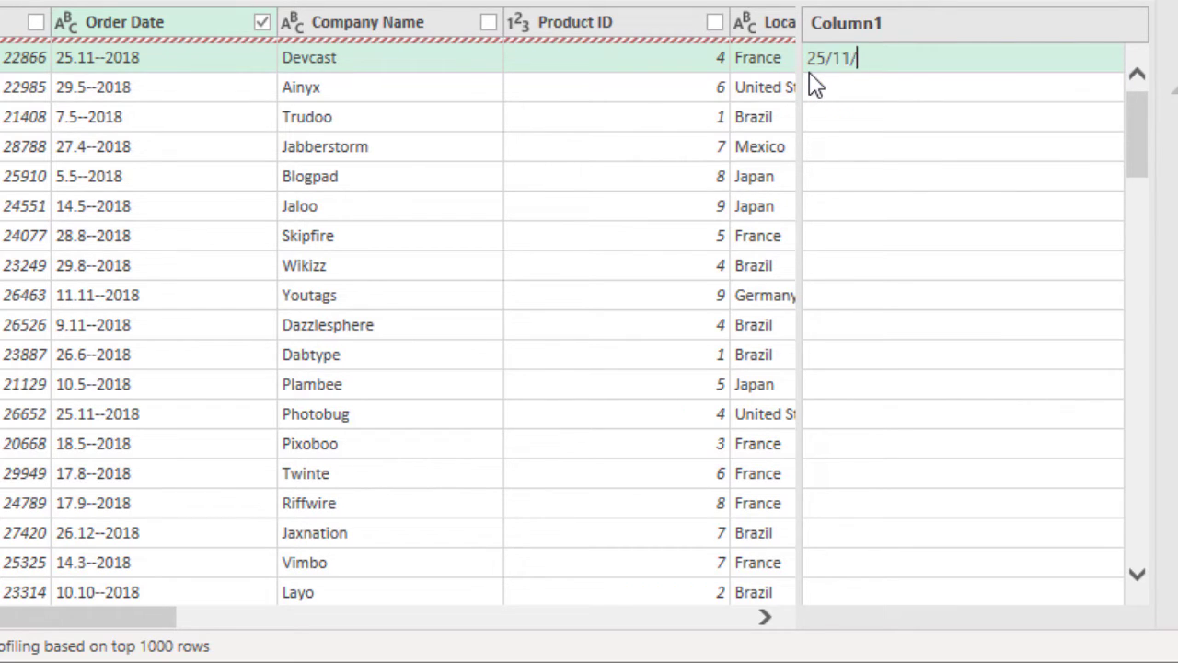
pyautogui.write('2018')
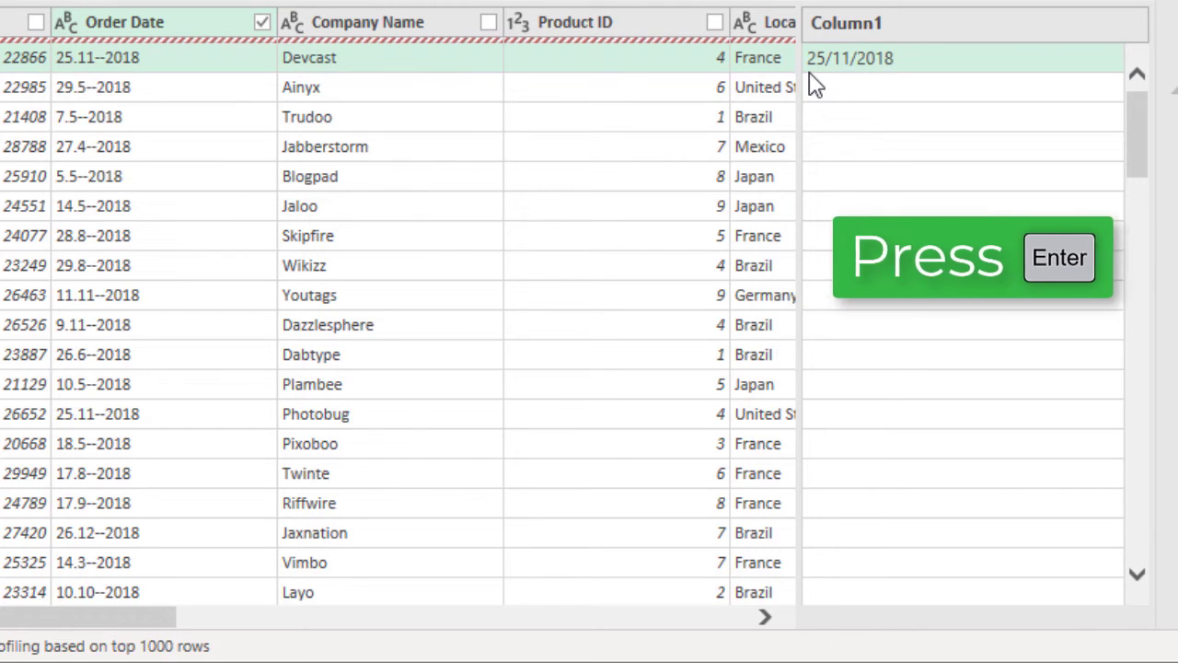
pyautogui.press('Return')
# - Enter the samples 29/5/2018 for the second row and 7/5/2018 for the third, and accept the new column
pyautogui.click(844, 97)
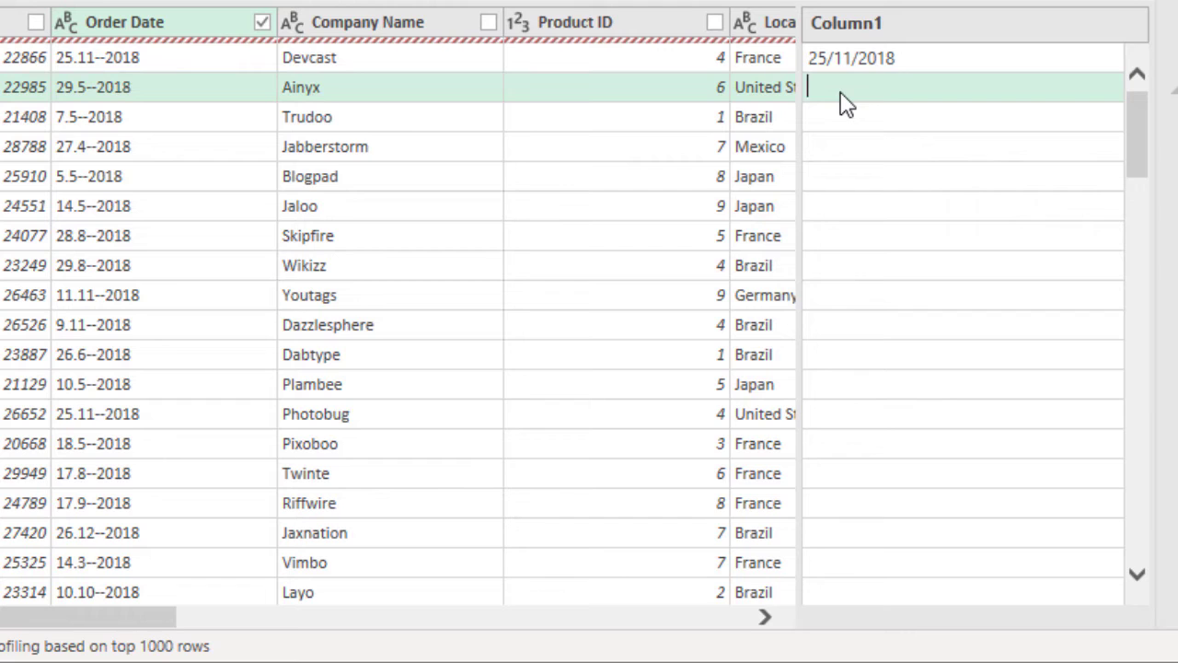
pyautogui.write('29/5/2018')
pyautogui.press('Return')
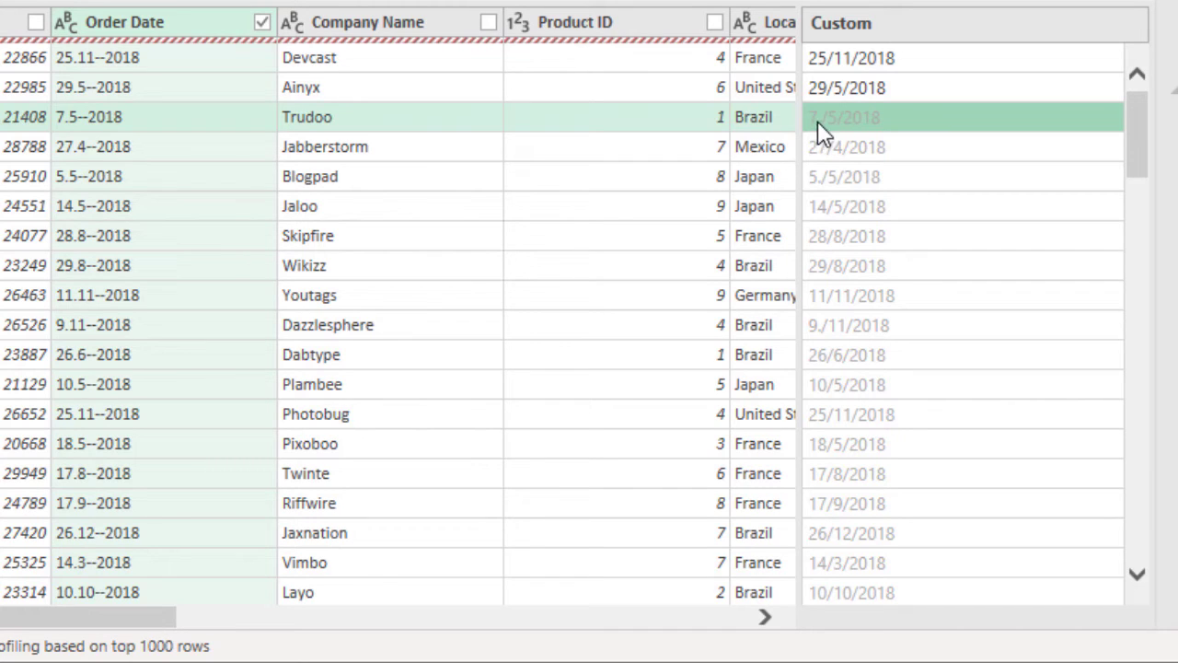
pyautogui.doubleClick(818, 121)
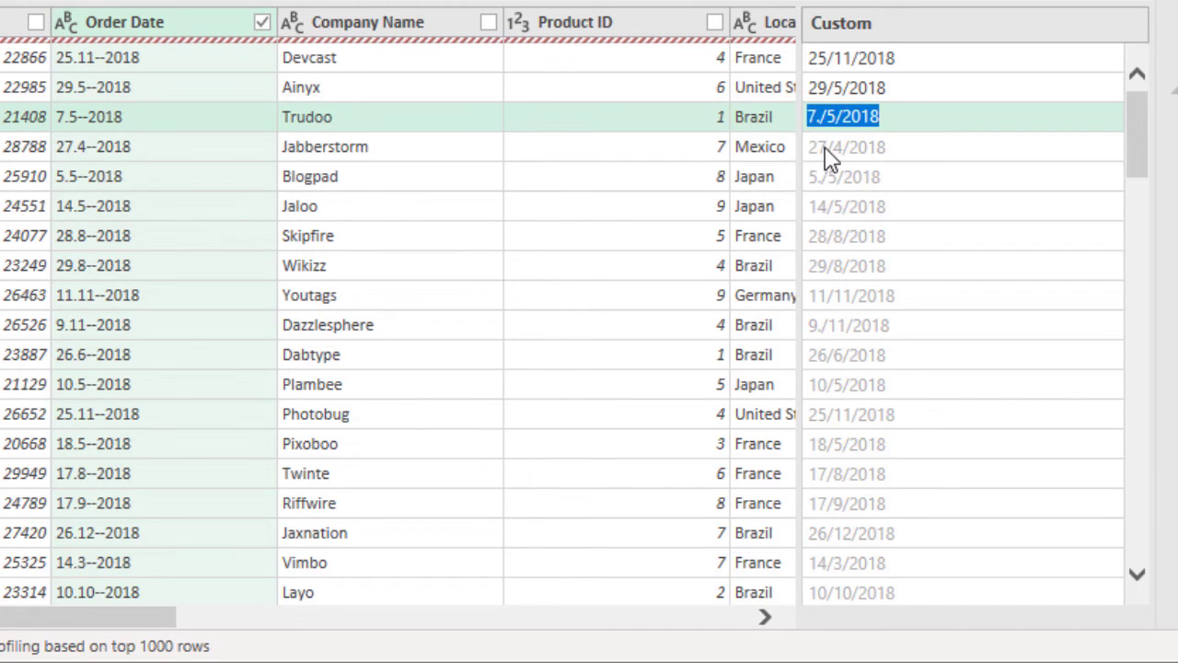
pyautogui.write('7/5/20')
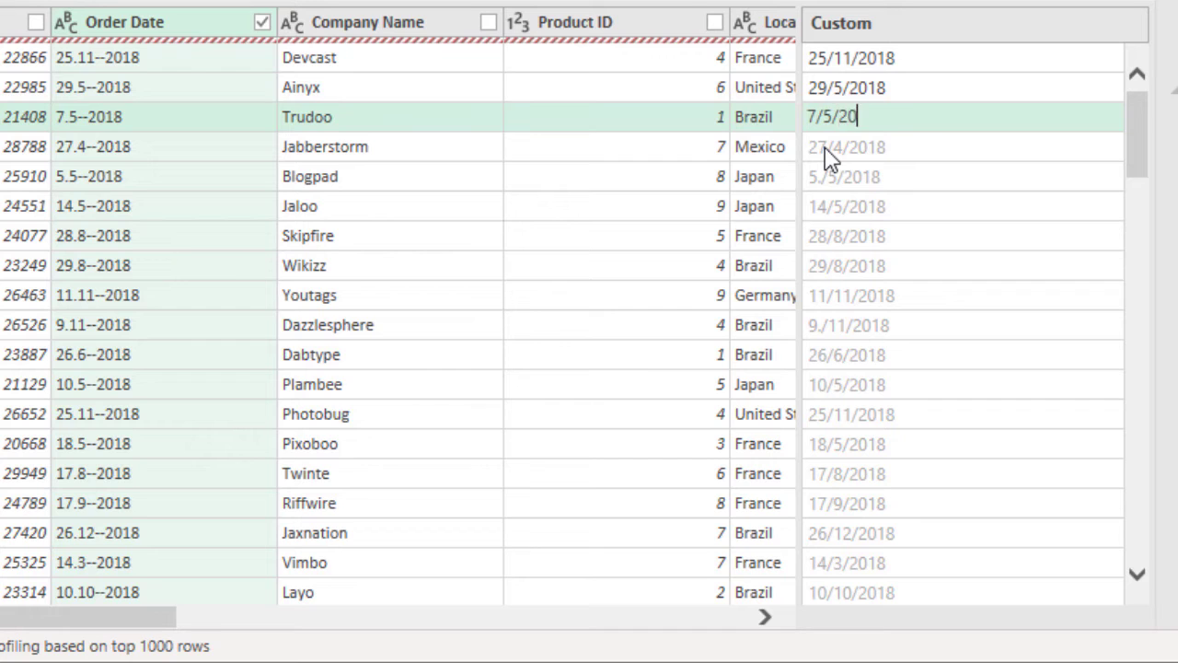
pyautogui.write('18')
pyautogui.press('Return')
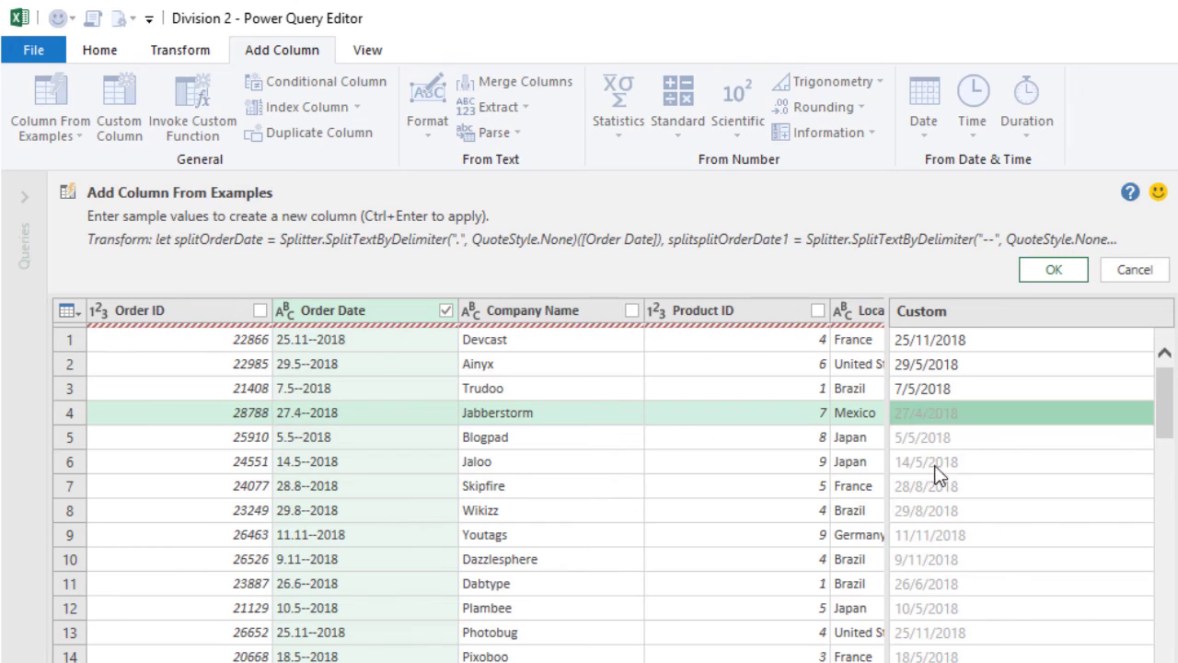
pyautogui.click(1052, 268)
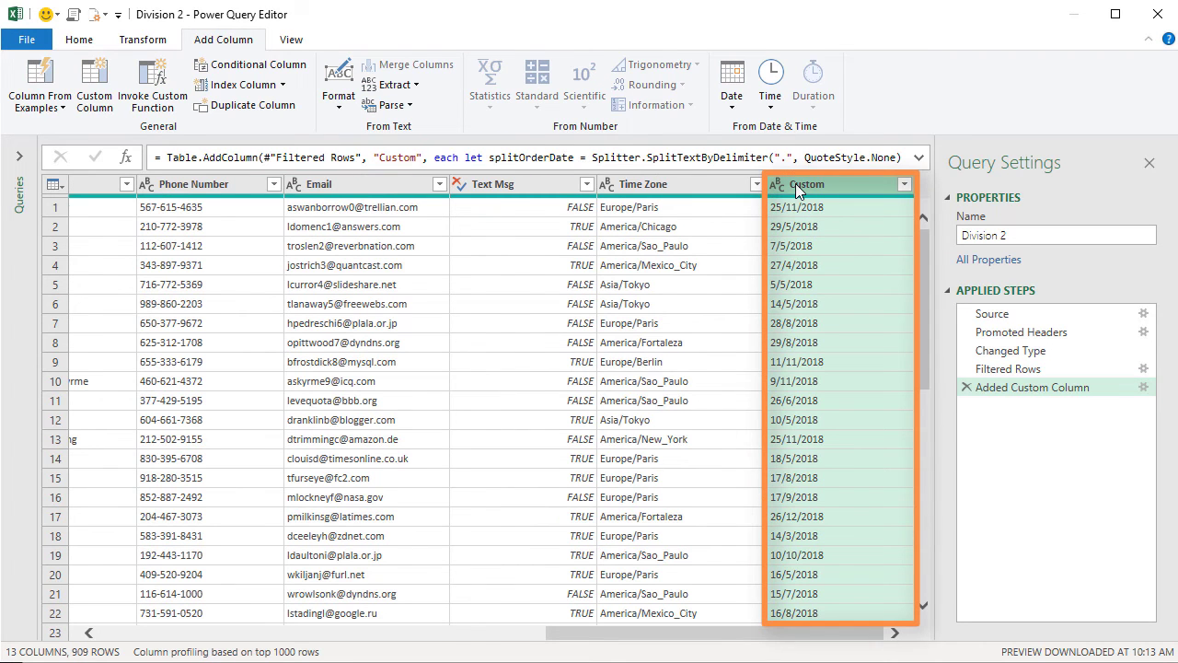
# - Convert the Custom column to the Date type and remove the original Order Date text column
pyautogui.click(776, 185)
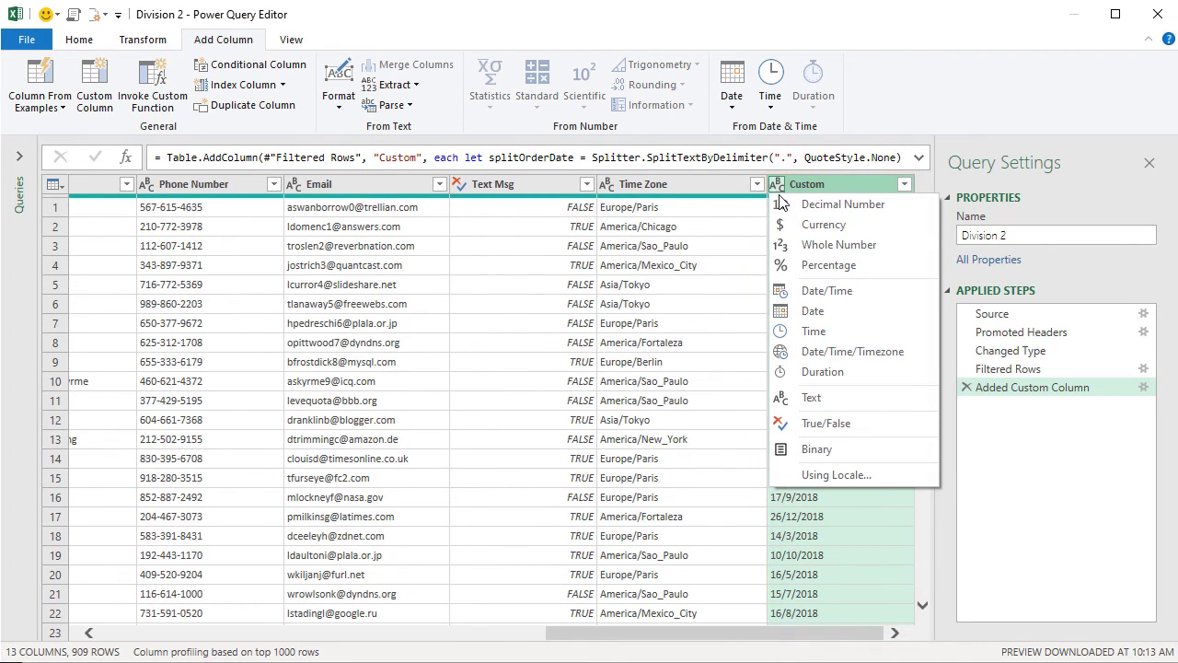
pyautogui.click(797, 312)
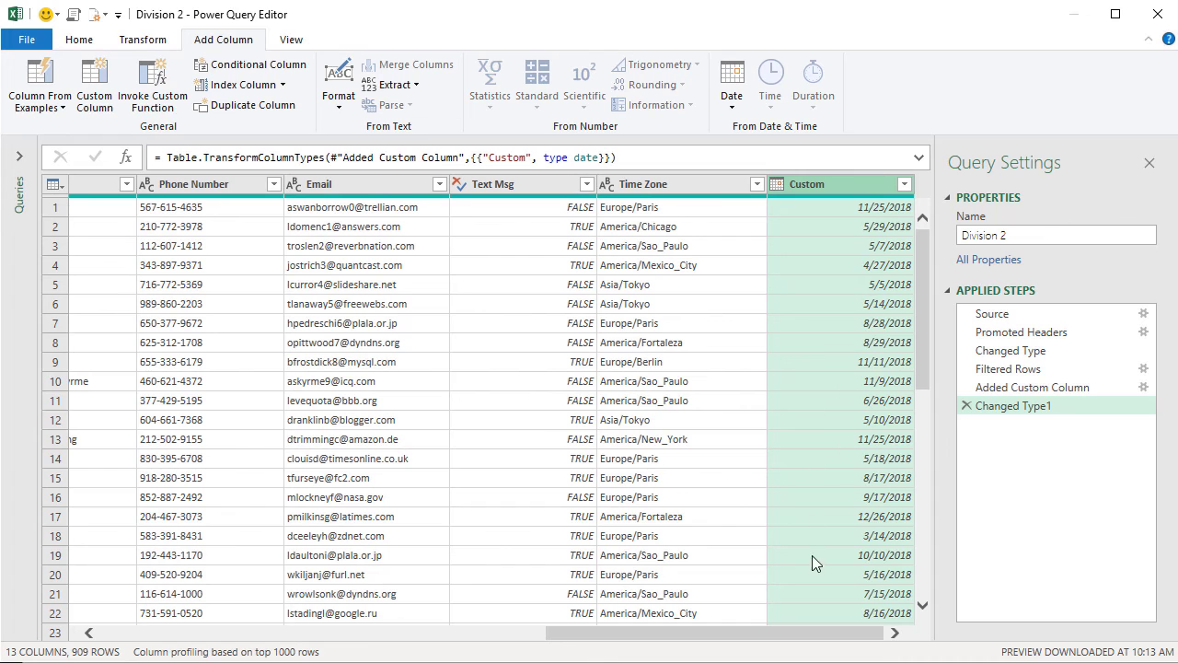
pyautogui.moveTo(814, 642); pyautogui.dragTo(408, 647)
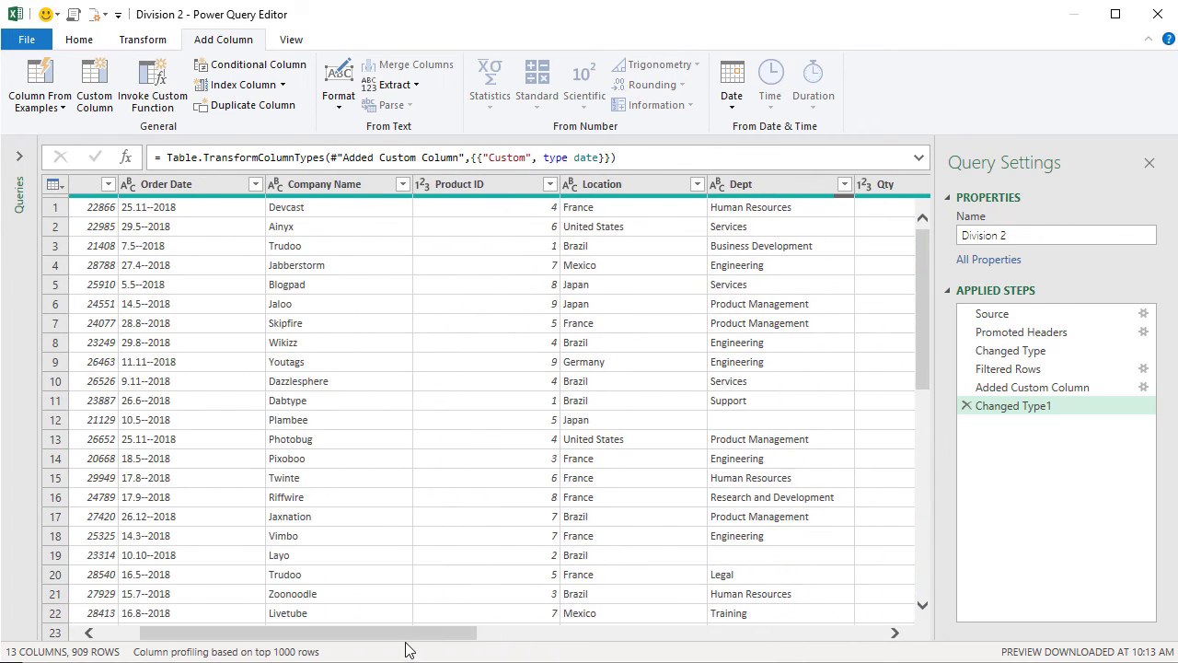
pyautogui.rightClick(196, 193)
pyautogui.click(210, 228)
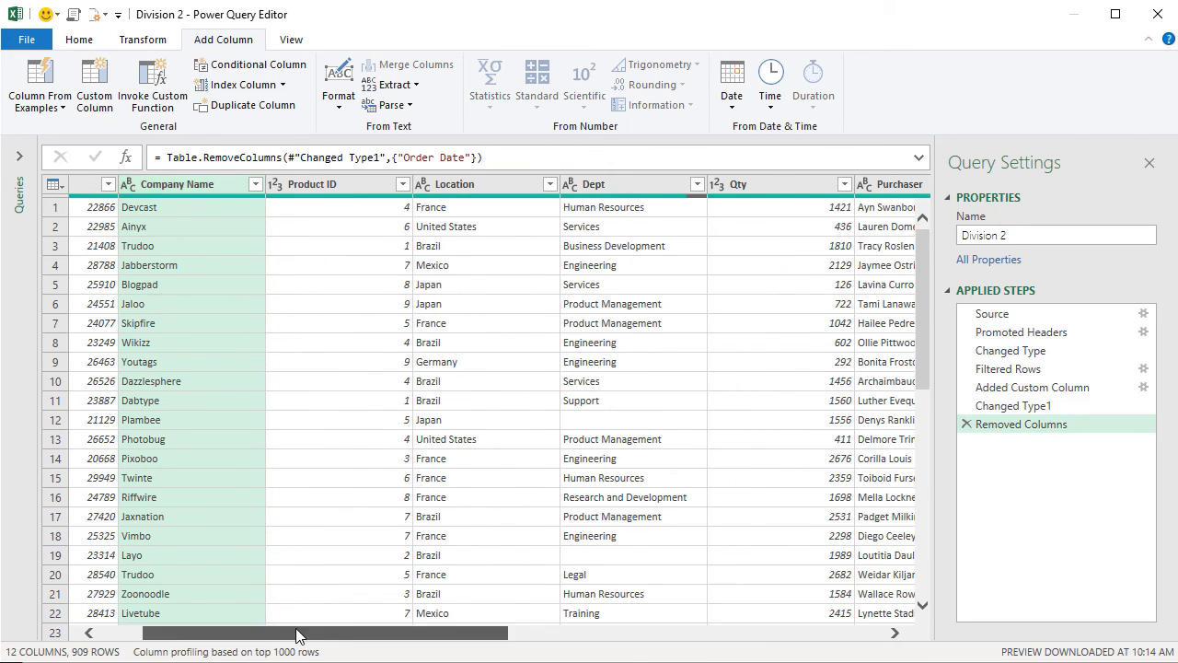
# - Rename the Custom column to Order Date
pyautogui.moveTo(298, 634); pyautogui.dragTo(760, 570)
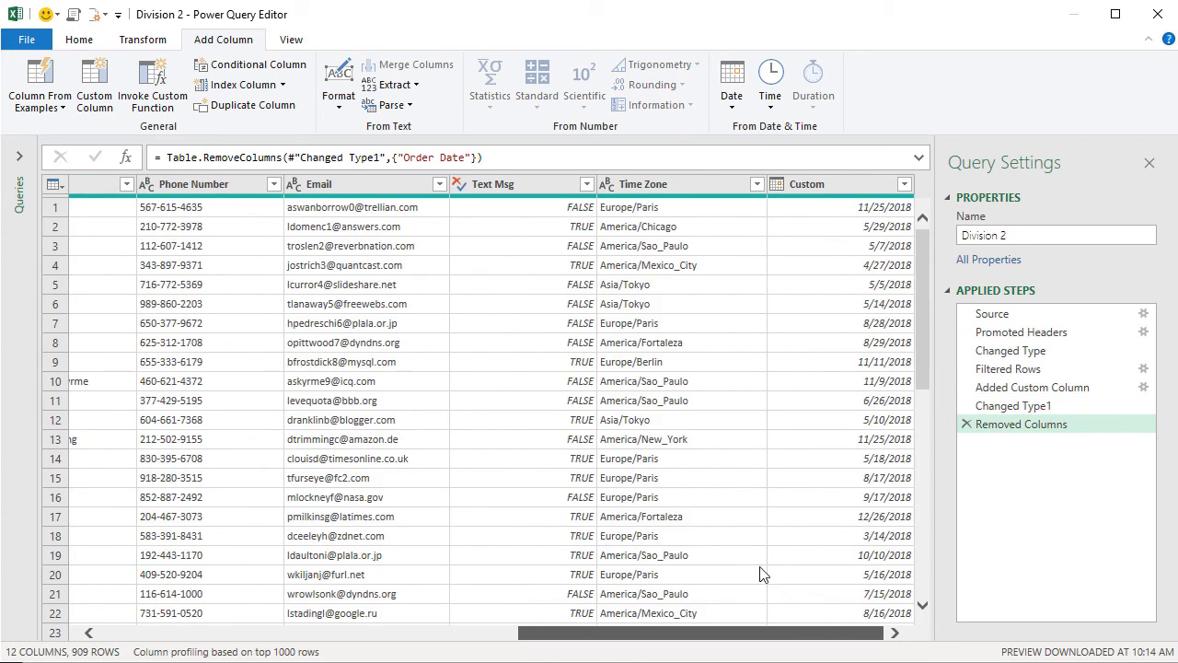
pyautogui.doubleClick(806, 187)
pyautogui.write('Order Date')
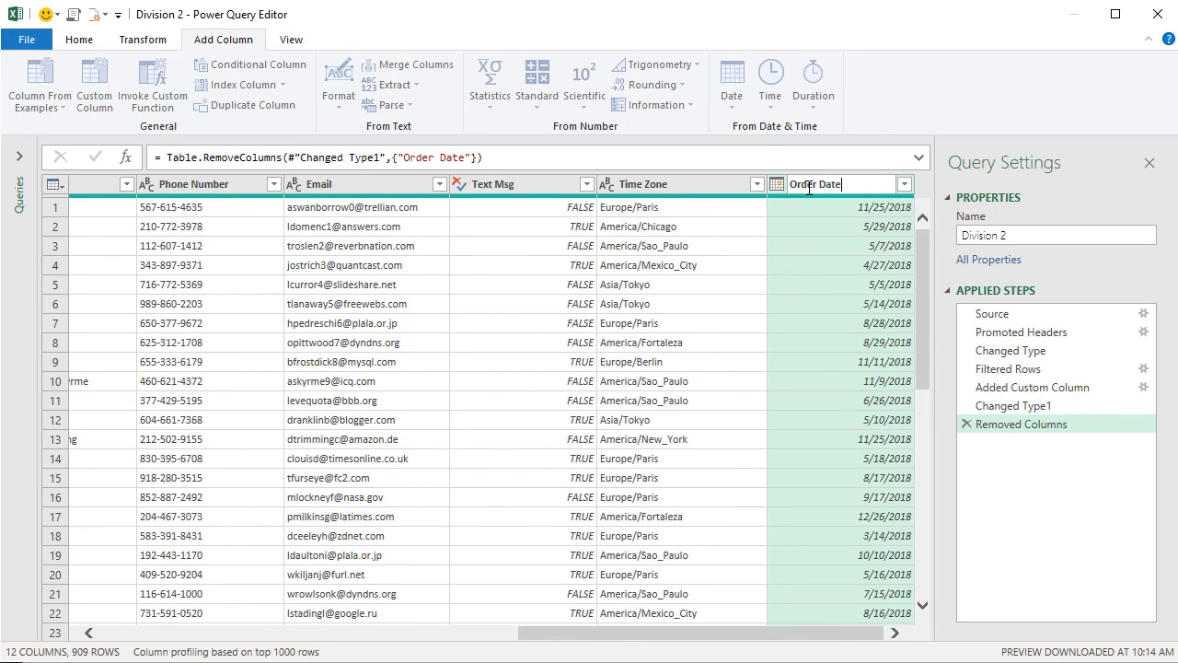
pyautogui.press('Return')
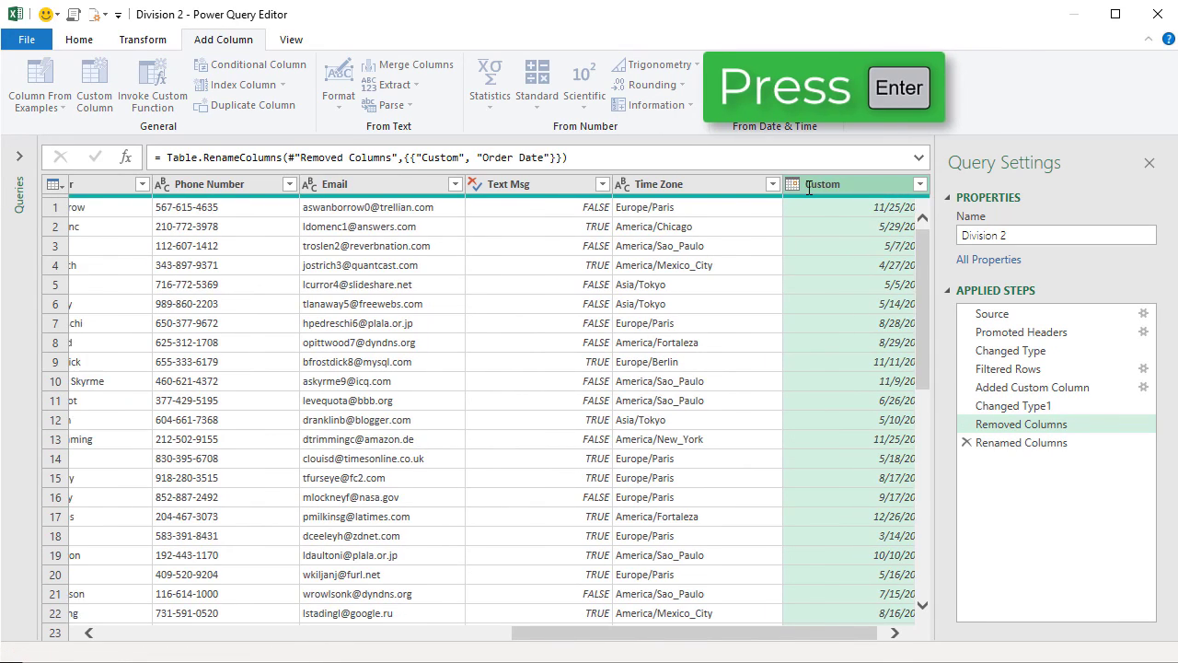